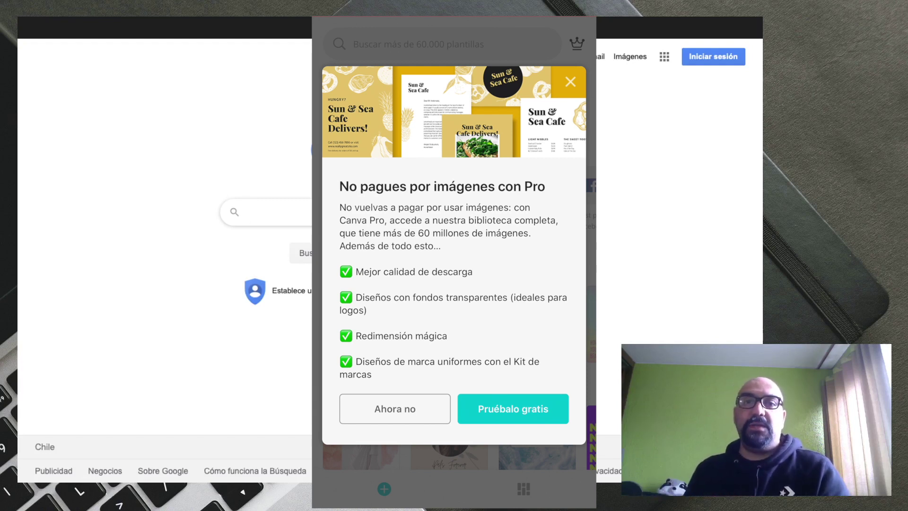
# - Dismiss the Canva Pro popup and run a Google search for 'canva'
pyautogui.click(395, 408)
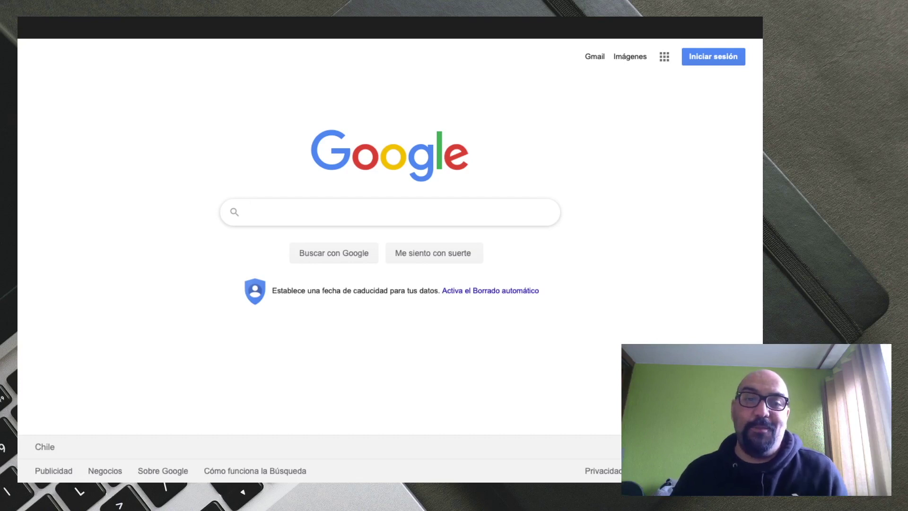
pyautogui.write('ca')
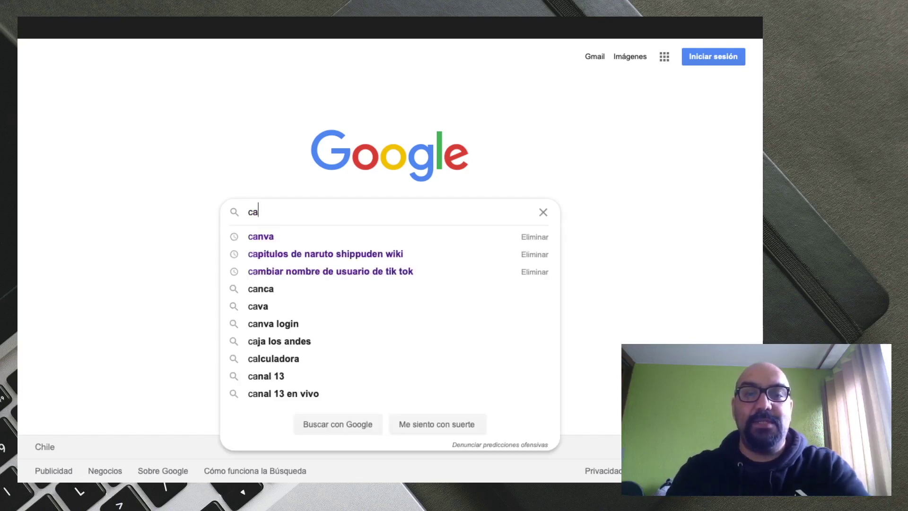
pyautogui.write('nva')
pyautogui.press('Return')
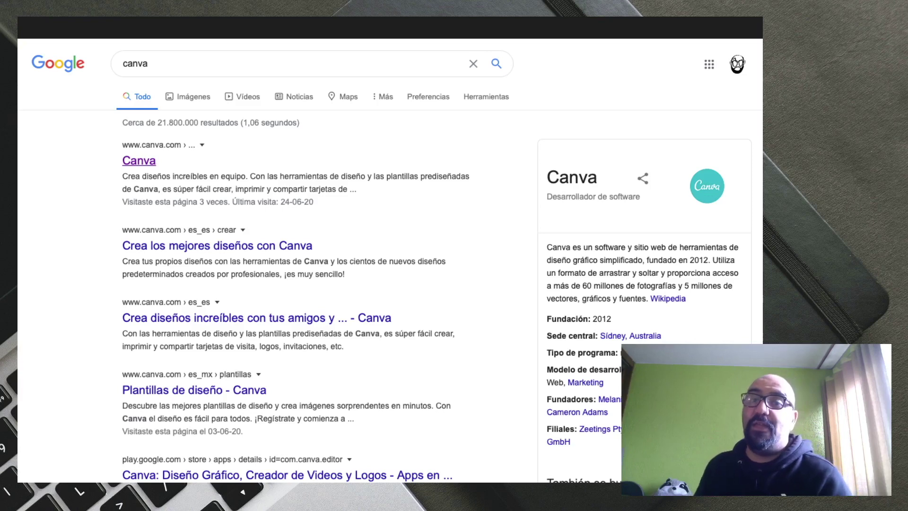
# - Open canva.com and browse the Redes sociales and Eventos design types on the home page
pyautogui.click(138, 161)
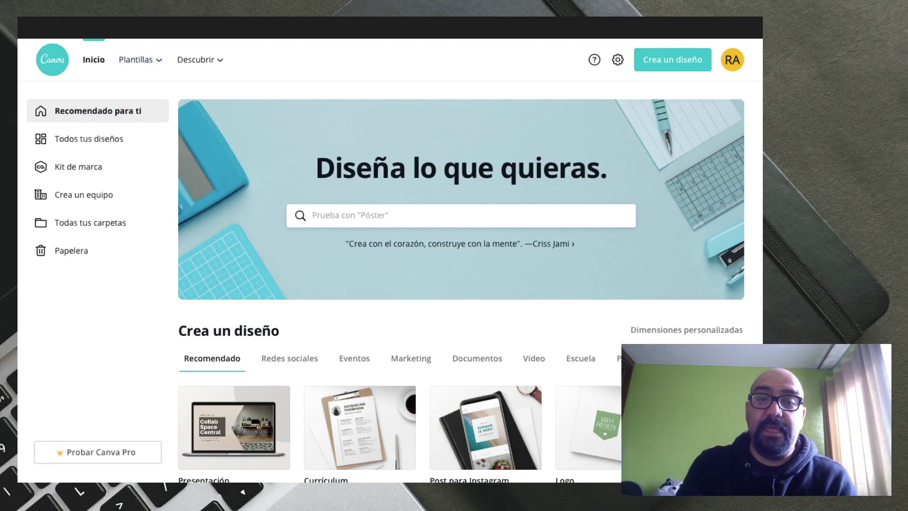
pyautogui.scroll(-3, 289, 225)
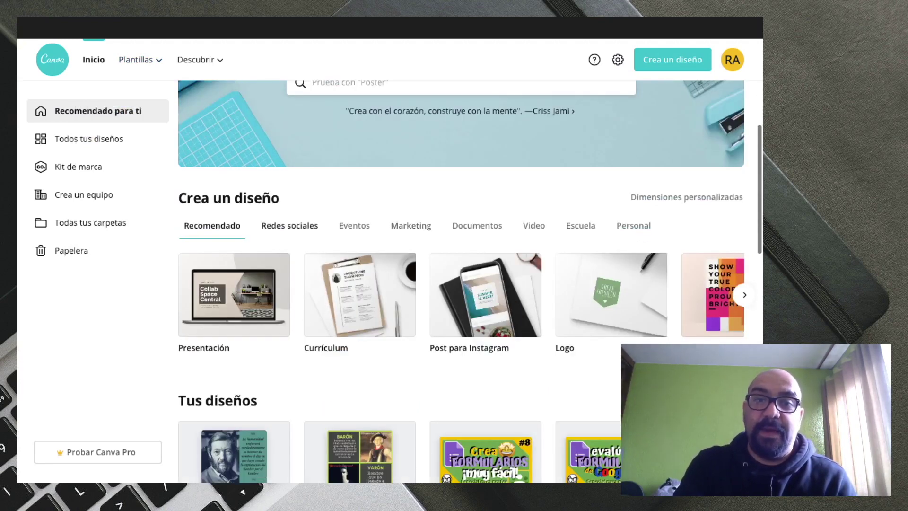
pyautogui.click(289, 225)
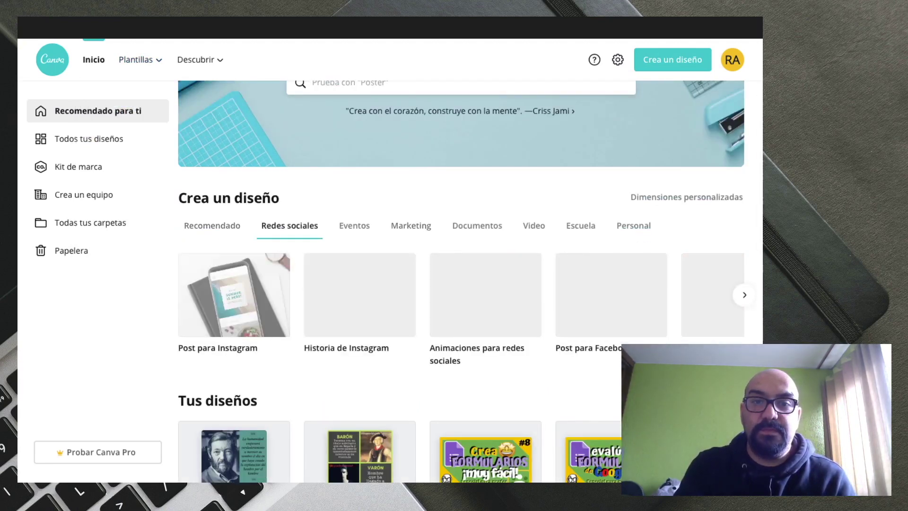
pyautogui.click(354, 225)
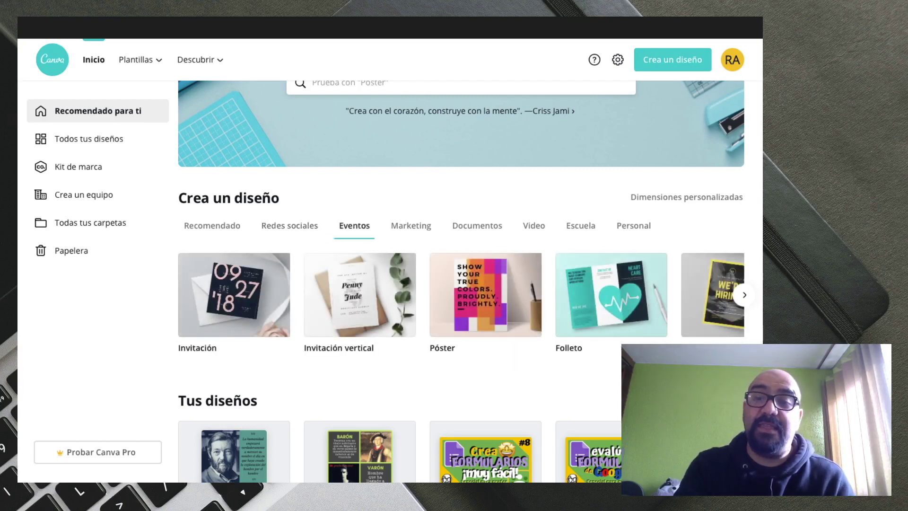
pyautogui.scroll(-1, 470, 269)
pyautogui.scroll(3, 470, 265)
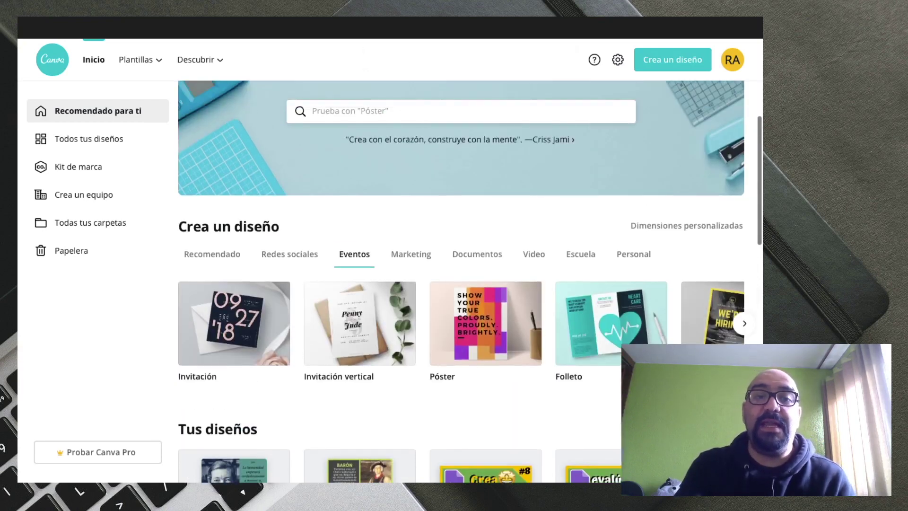
pyautogui.scroll(-3, 470, 265)
pyautogui.scroll(-3, 470, 265)
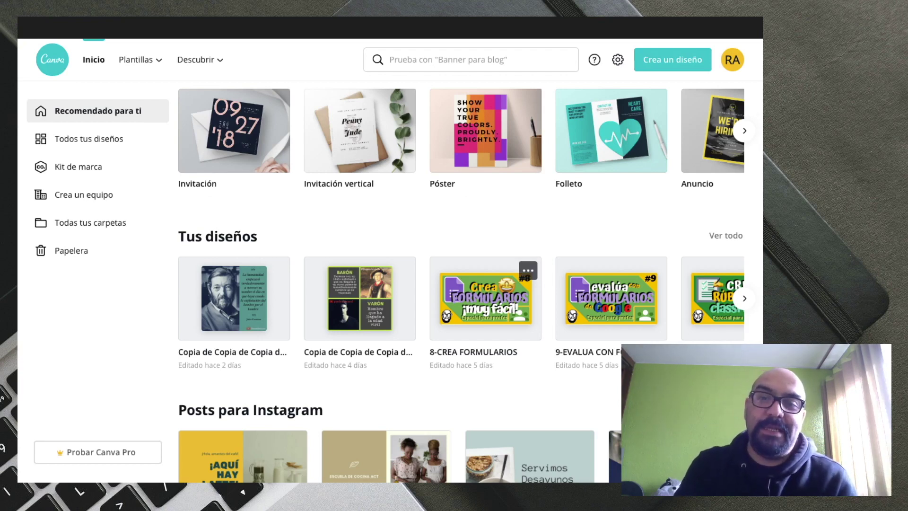
pyautogui.scroll(-2, 486, 298)
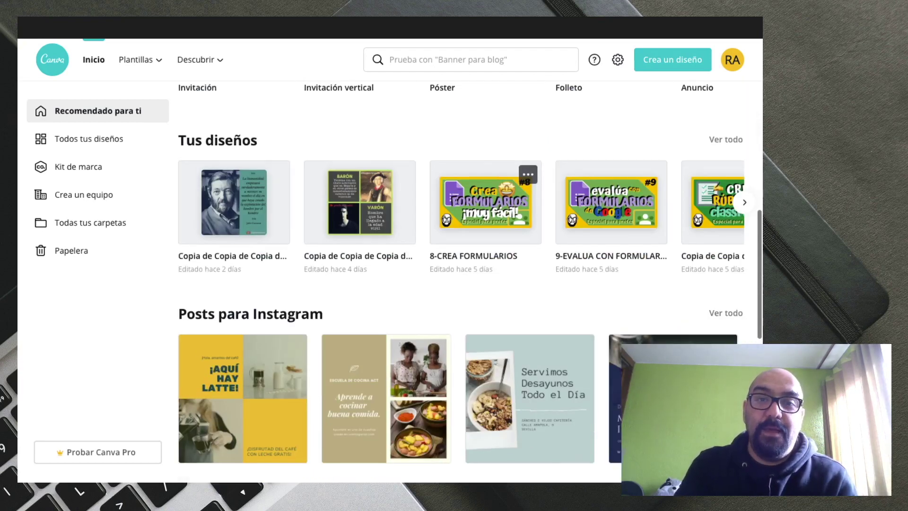
pyautogui.scroll(8, 485, 298)
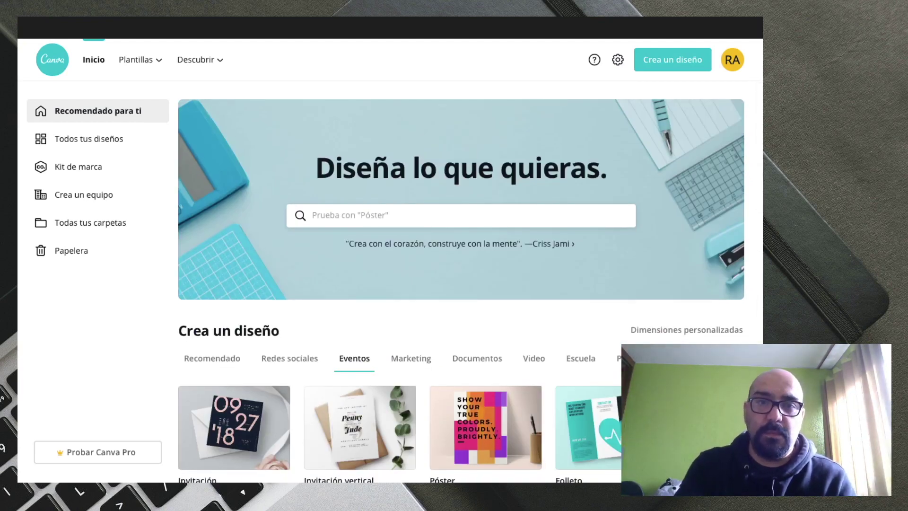
# - Open the design search box, look through its recent suggestions, then close it
pyautogui.click(461, 215)
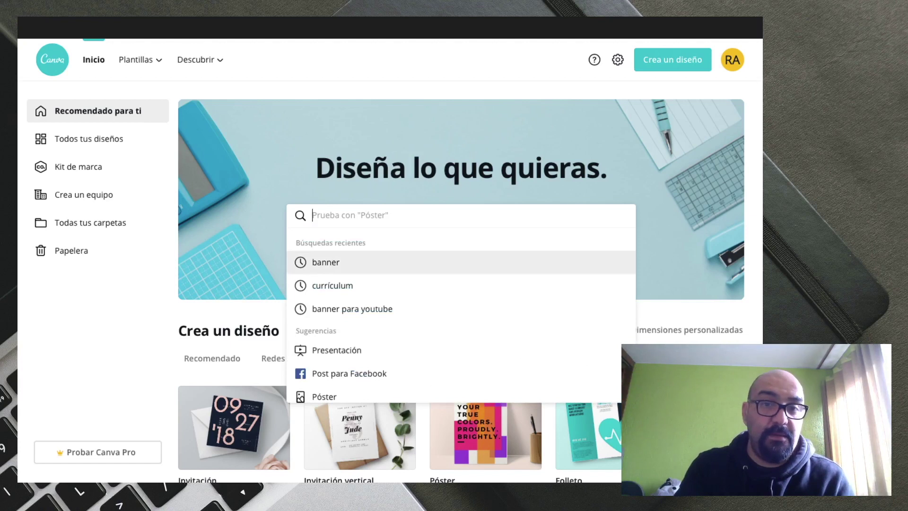
pyautogui.press('Up')
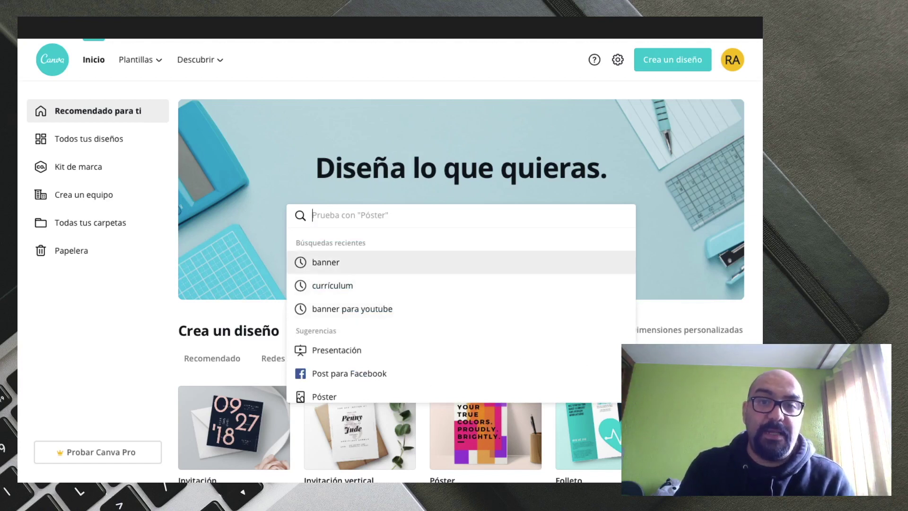
pyautogui.press('Escape')
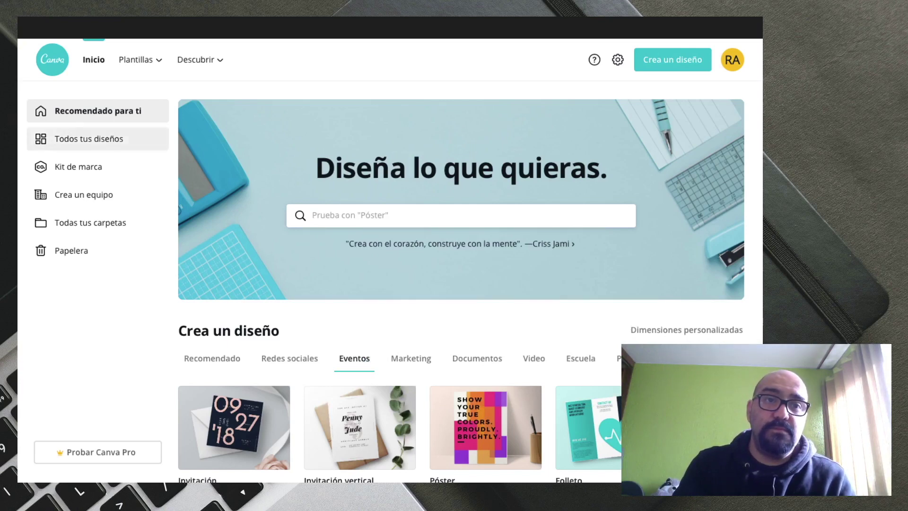
# - From Todos tus diseños, create a new blank Presentación design at 1920 × 1080 px
pyautogui.click(89, 139)
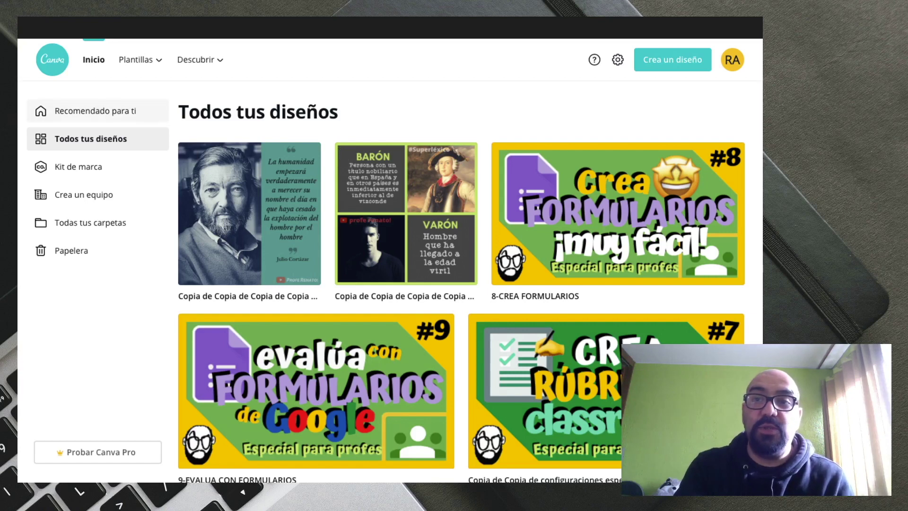
pyautogui.click(673, 60)
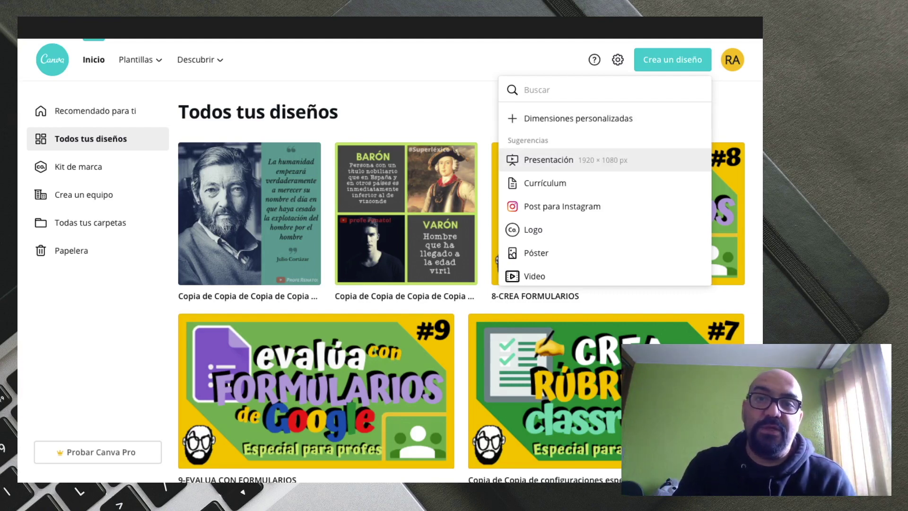
pyautogui.press('Return')
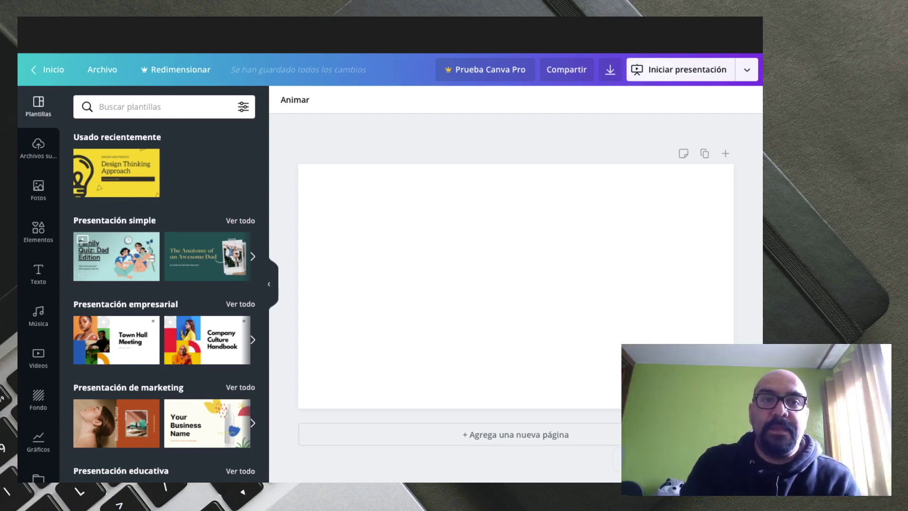
# - Browse the presentation templates listed in the Plantillas panel
pyautogui.scroll(-1, 164, 299)
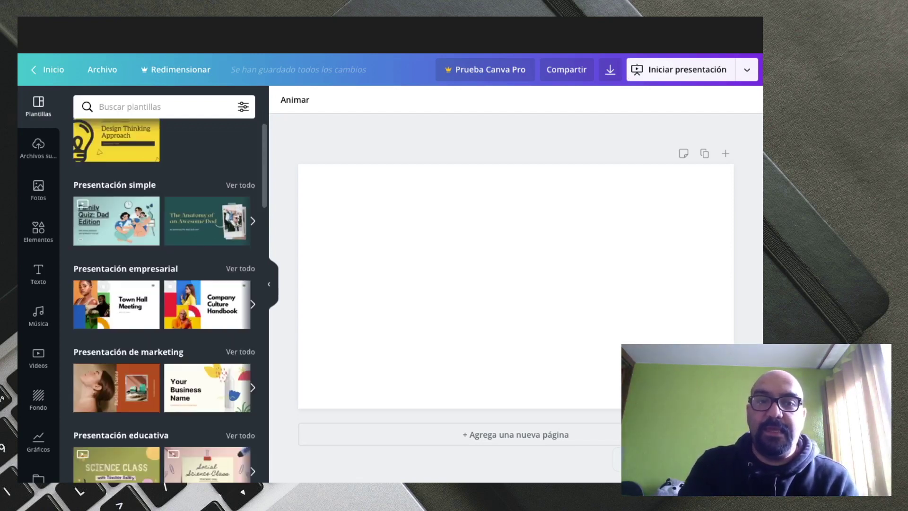
pyautogui.scroll(-2, 164, 300)
pyautogui.scroll(-1, 163, 299)
pyautogui.scroll(-1, 117, 250)
pyautogui.scroll(-1, 116, 251)
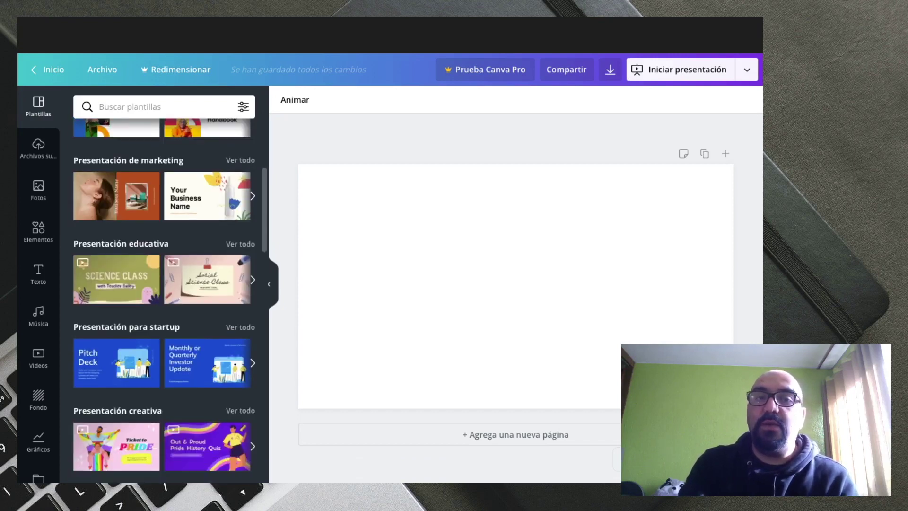
pyautogui.scroll(-1, 116, 250)
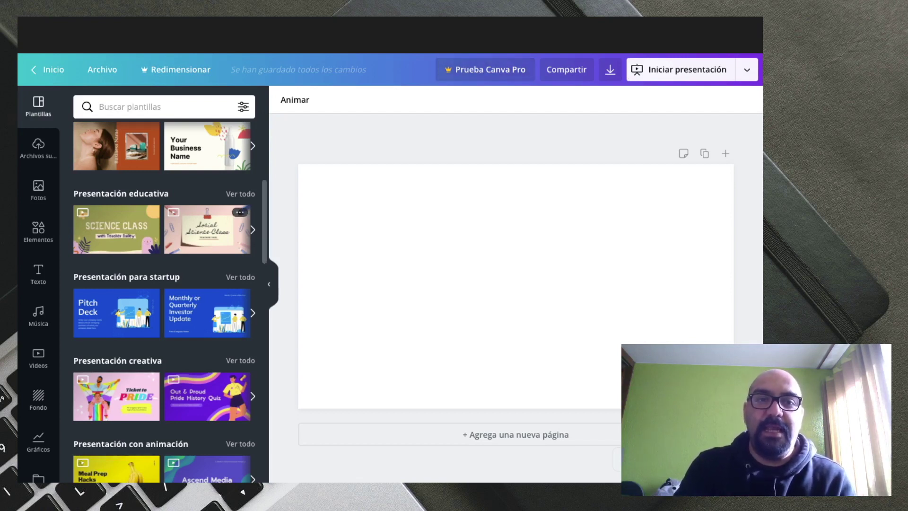
pyautogui.scroll(4, 165, 298)
pyautogui.scroll(2, 164, 298)
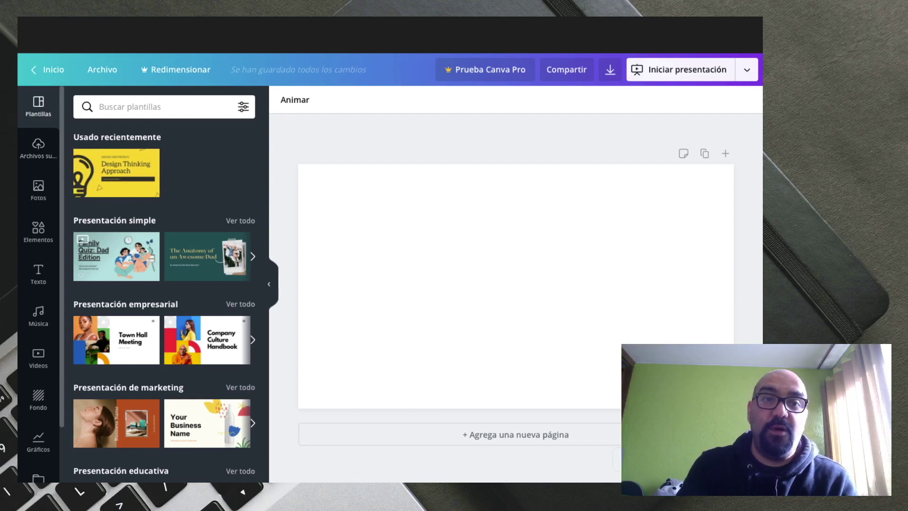
# - Search the templates for 'education' and scroll through the results
pyautogui.click(161, 107)
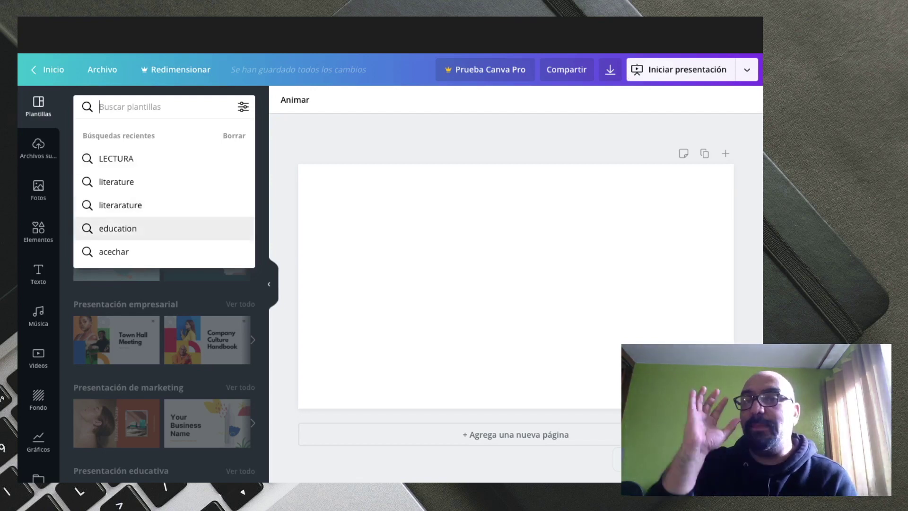
pyautogui.click(118, 229)
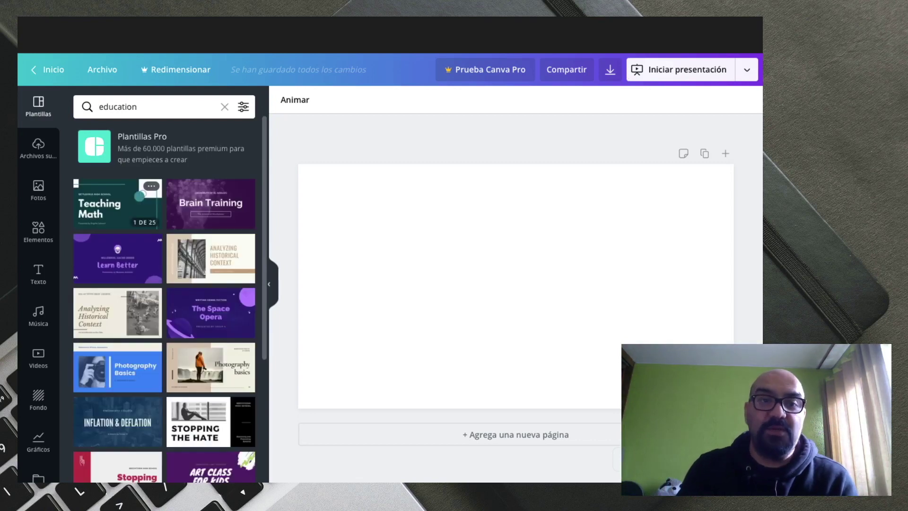
pyautogui.scroll(-1, 140, 196)
pyautogui.scroll(-2, 140, 196)
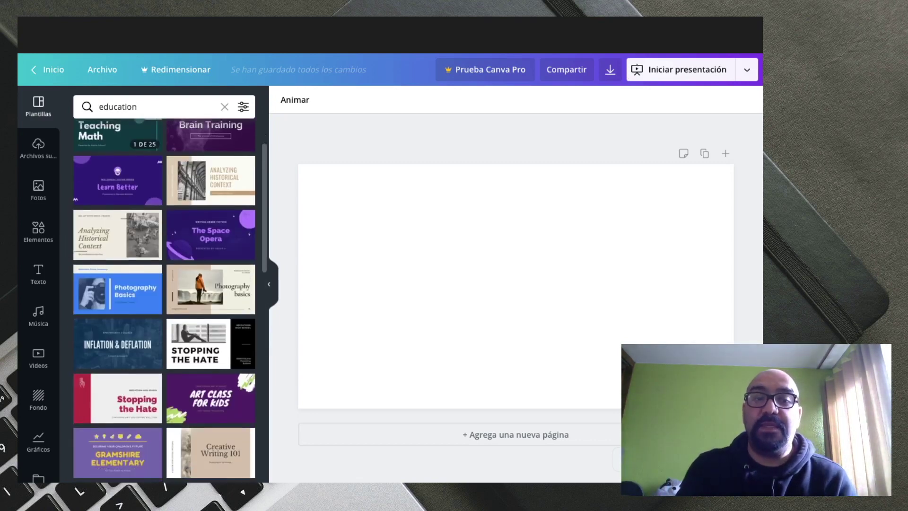
pyautogui.scroll(-1, 140, 196)
pyautogui.scroll(-2, 137, 227)
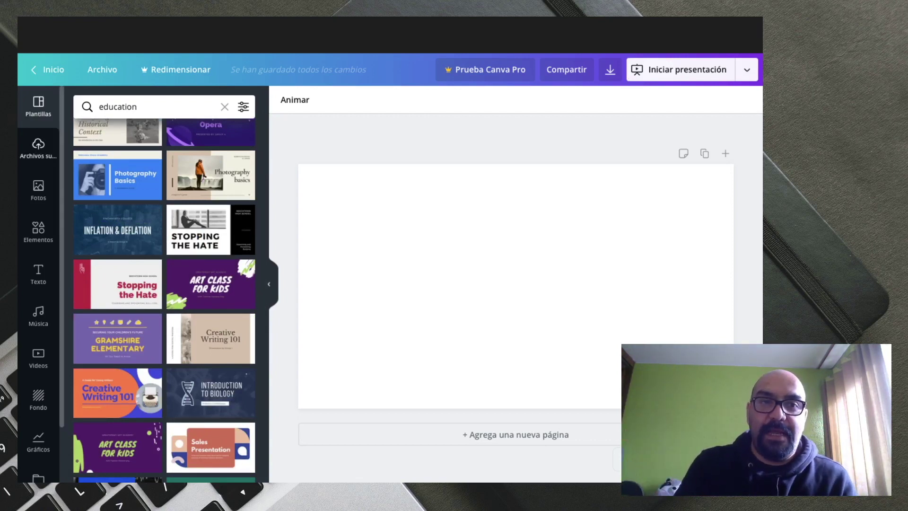
pyautogui.click(38, 148)
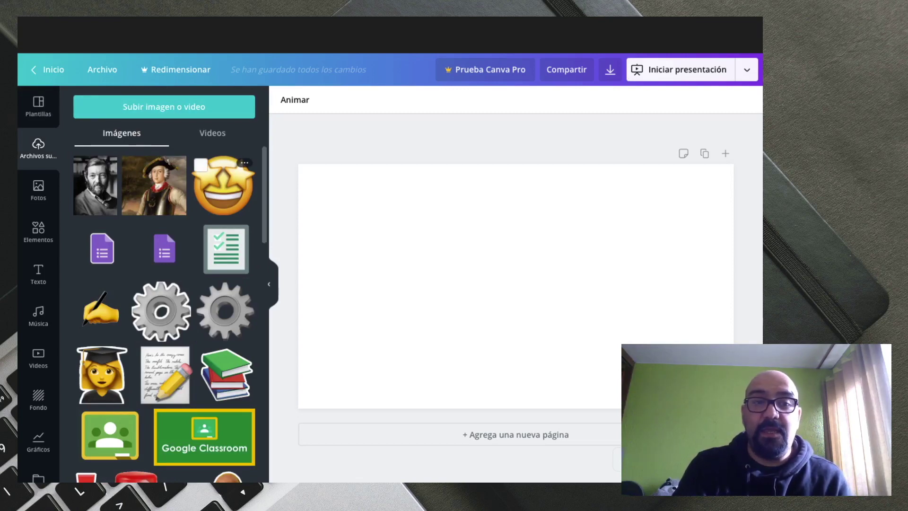
pyautogui.scroll(-1, 223, 198)
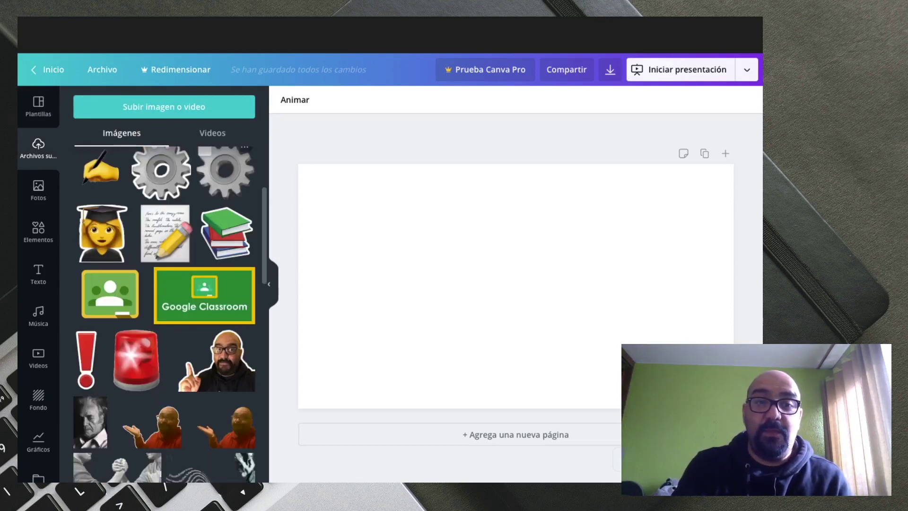
pyautogui.scroll(-2, 203, 295)
pyautogui.scroll(1, 227, 303)
pyautogui.scroll(1, 227, 303)
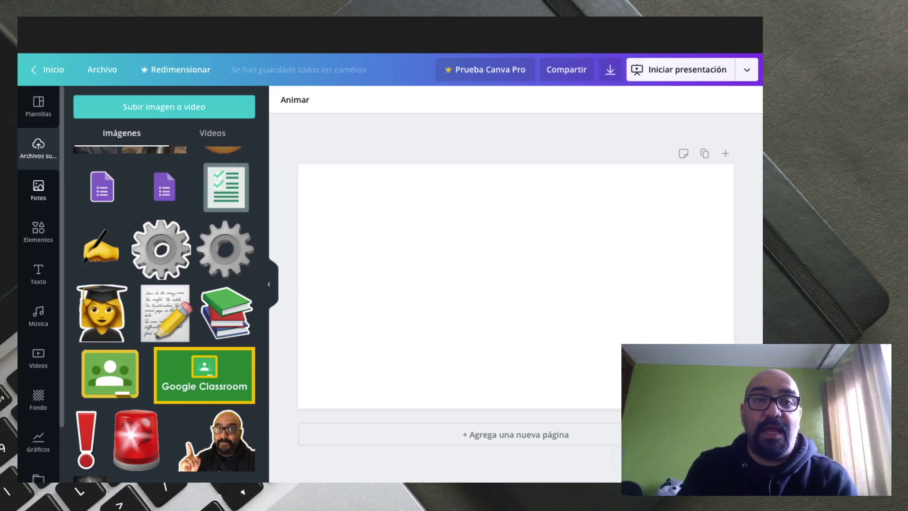
pyautogui.click(38, 190)
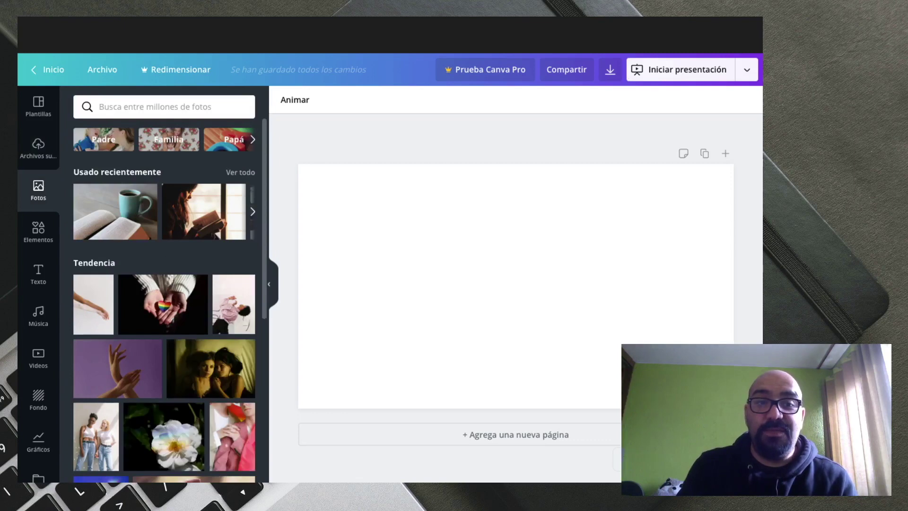
pyautogui.scroll(-2, 166, 189)
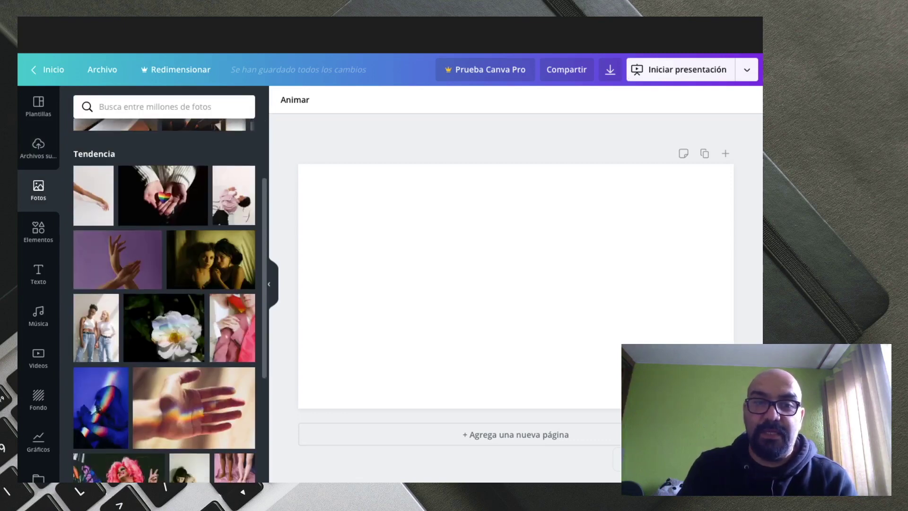
pyautogui.scroll(-2, 166, 189)
pyautogui.scroll(-2, 166, 189)
pyautogui.scroll(-2, 165, 217)
pyautogui.scroll(-2, 166, 218)
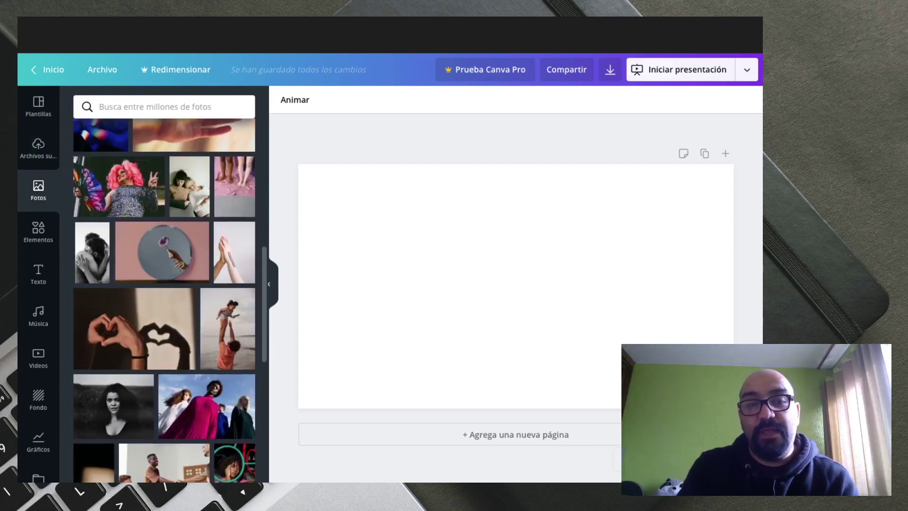
pyautogui.scroll(-2, 164, 251)
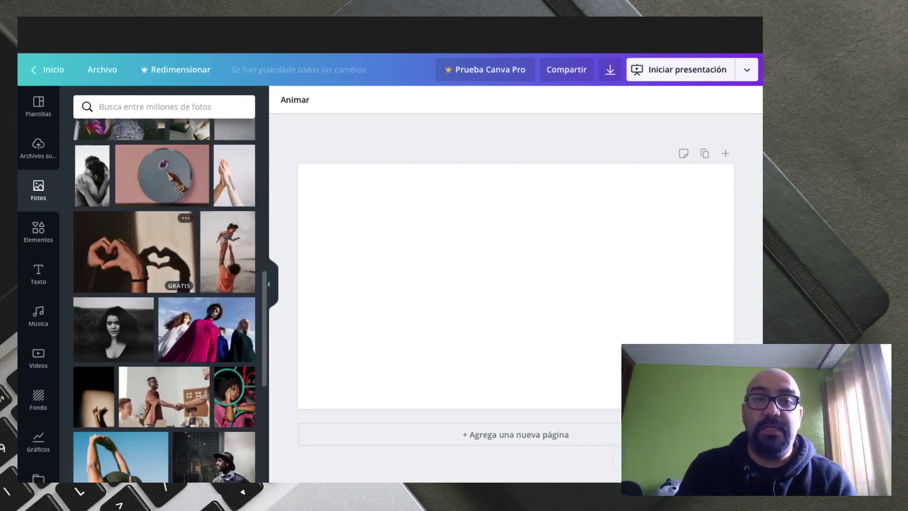
pyautogui.scroll(-1, 163, 250)
pyautogui.scroll(-1, 163, 250)
pyautogui.scroll(1, 163, 250)
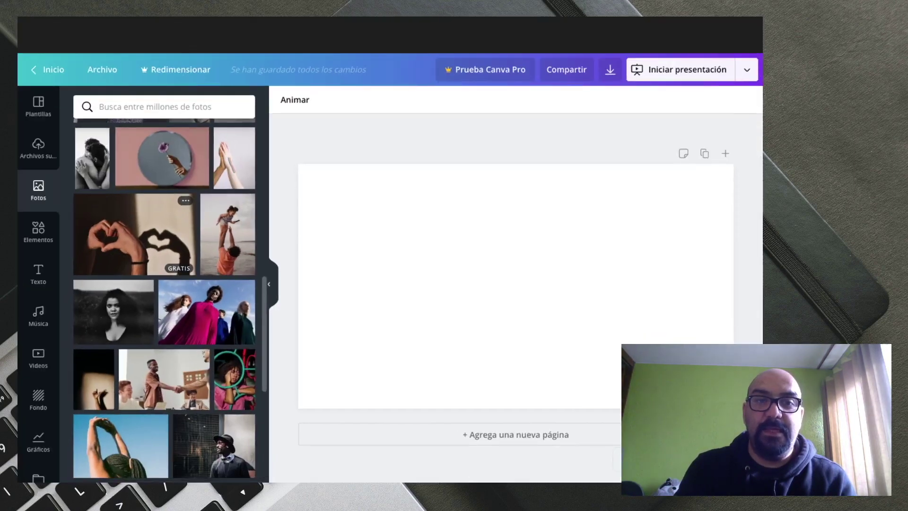
# - Add the heart-hands photo and stretch it to cover the whole page as background
pyautogui.click(135, 234)
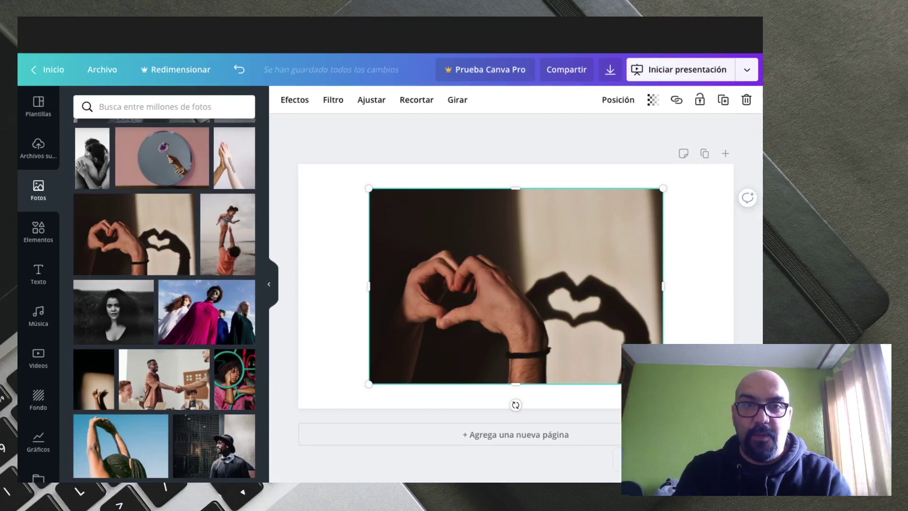
pyautogui.moveTo(515, 285); pyautogui.dragTo(444, 262)
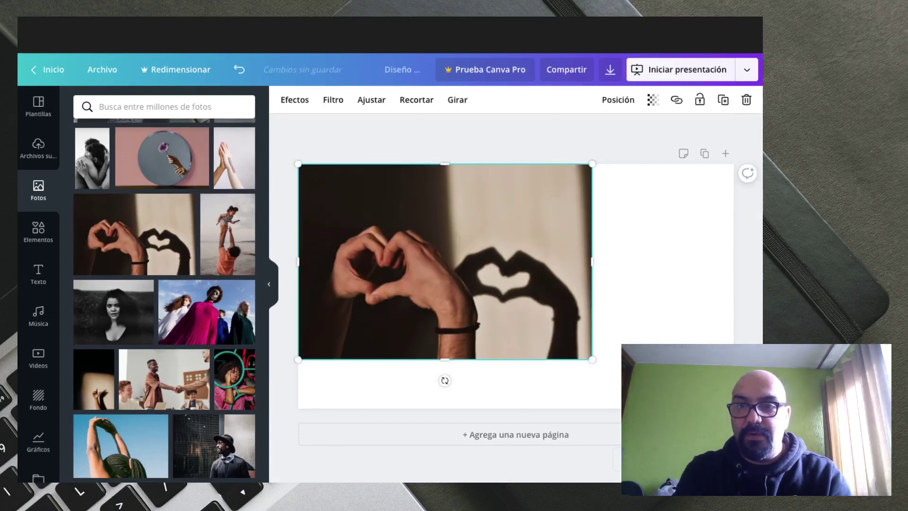
pyautogui.moveTo(592, 360); pyautogui.dragTo(733, 454)
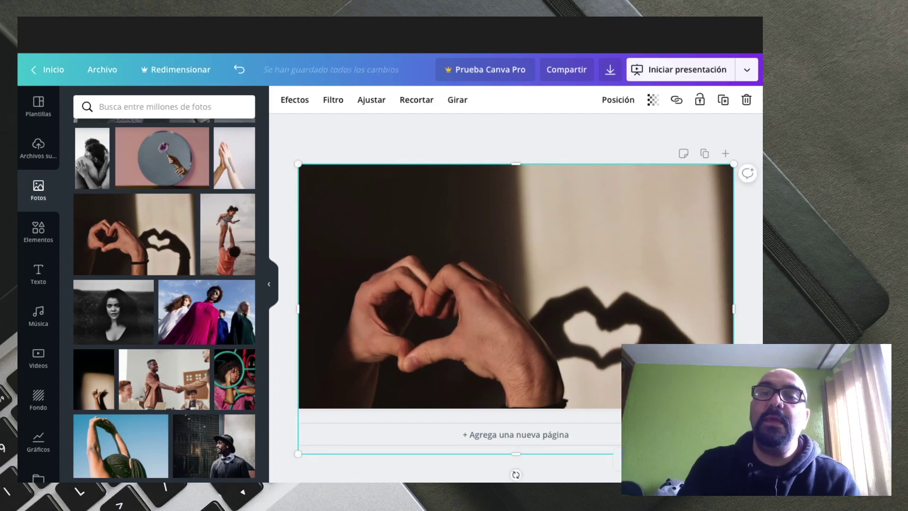
pyautogui.press('Escape')
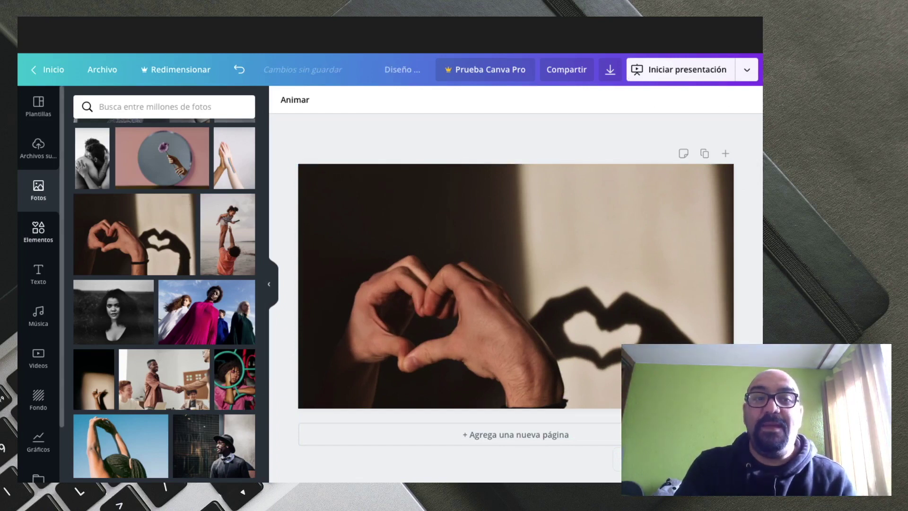
# - Open Elementos and scroll through the shapes, frames and stickers
pyautogui.click(38, 232)
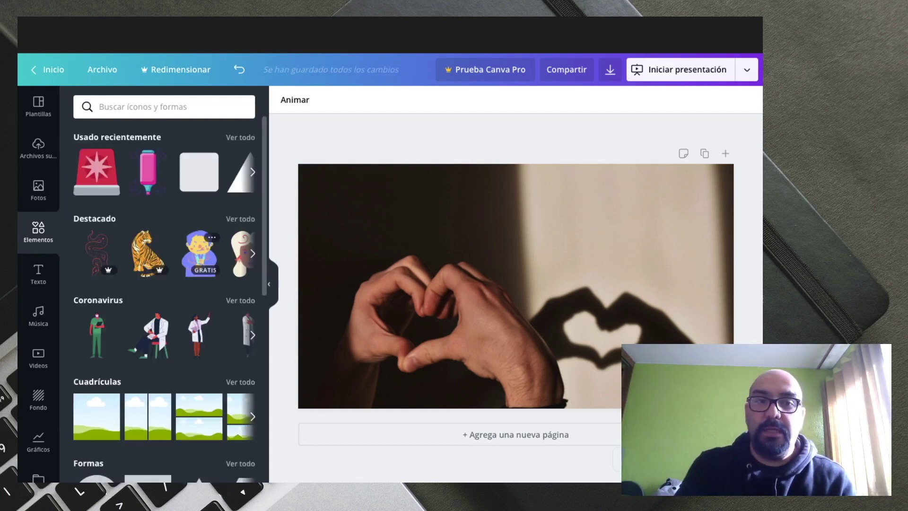
pyautogui.scroll(-1, 169, 300)
pyautogui.scroll(-1, 169, 301)
pyautogui.scroll(-2, 169, 300)
pyautogui.scroll(-2, 169, 300)
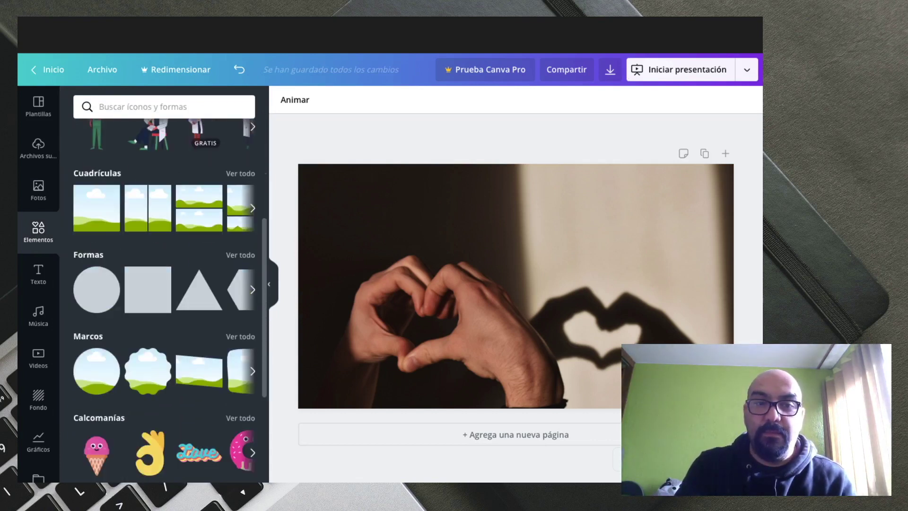
pyautogui.scroll(-2, 170, 300)
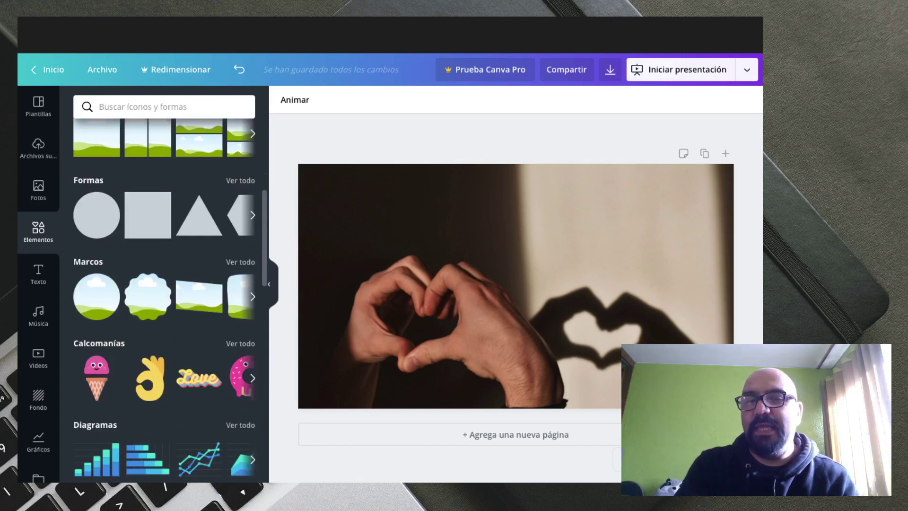
pyautogui.scroll(-1, 169, 301)
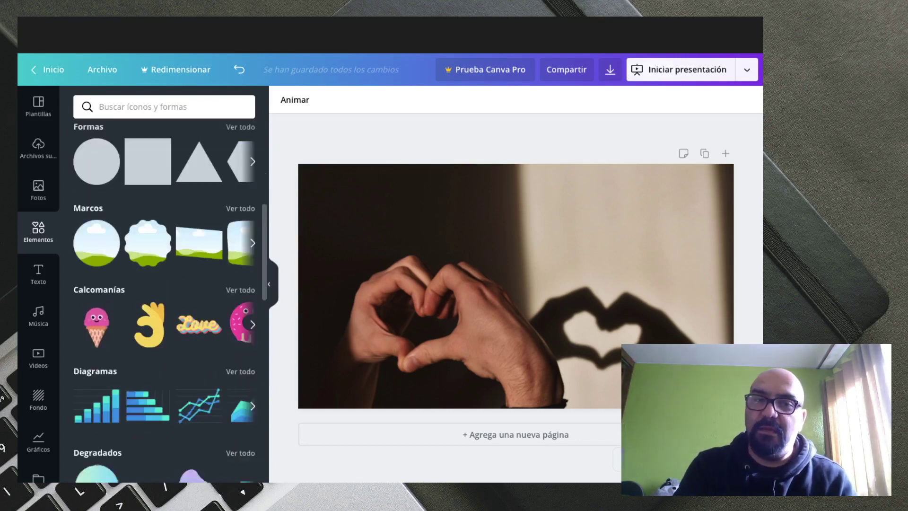
pyautogui.scroll(-1, 169, 300)
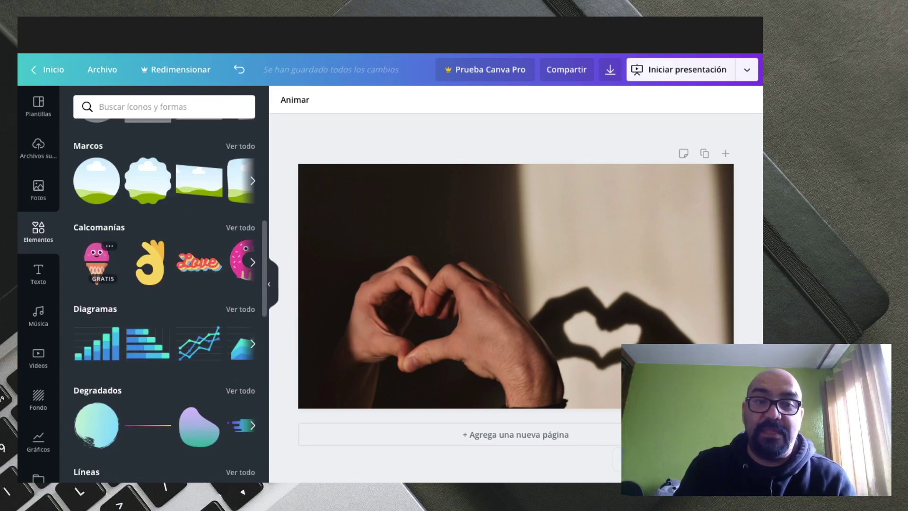
pyautogui.scroll(-1, 170, 301)
pyautogui.scroll(-1, 170, 300)
pyautogui.scroll(-2, 169, 301)
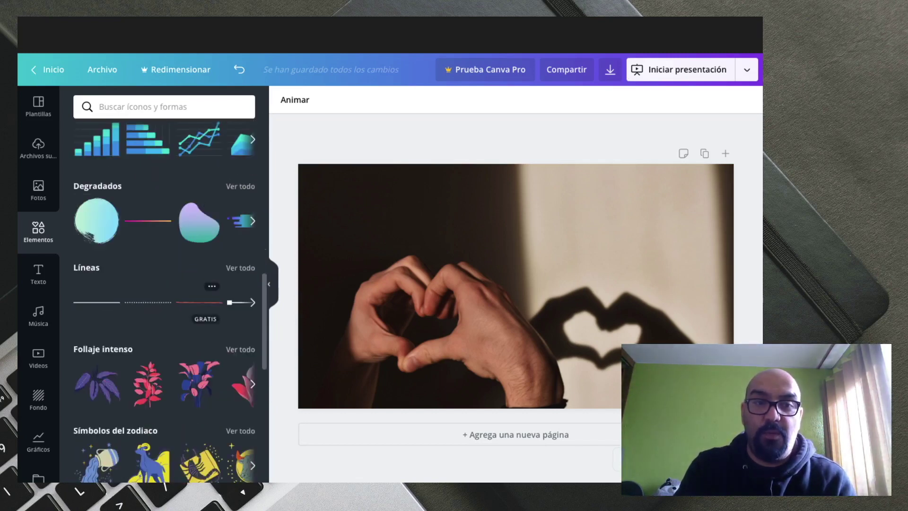
pyautogui.scroll(-2, 198, 203)
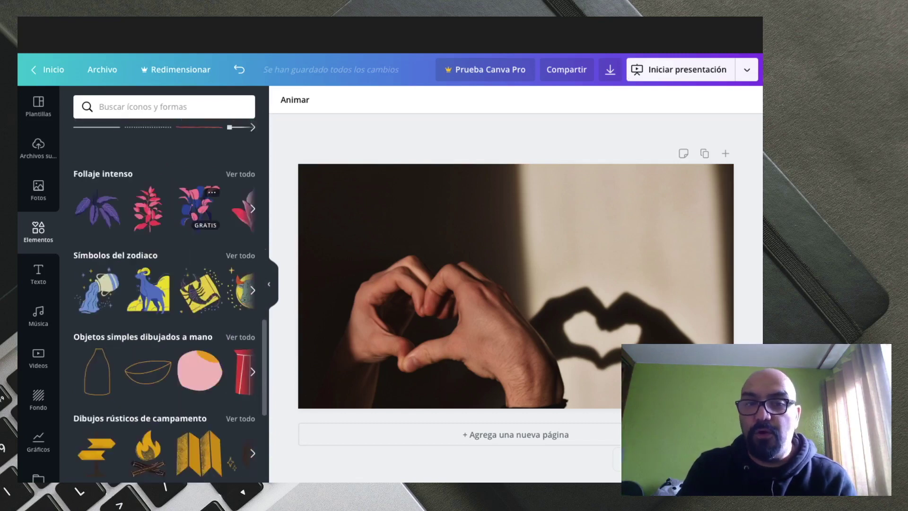
pyautogui.scroll(-2, 199, 204)
pyautogui.scroll(-1, 199, 203)
pyautogui.scroll(-2, 198, 204)
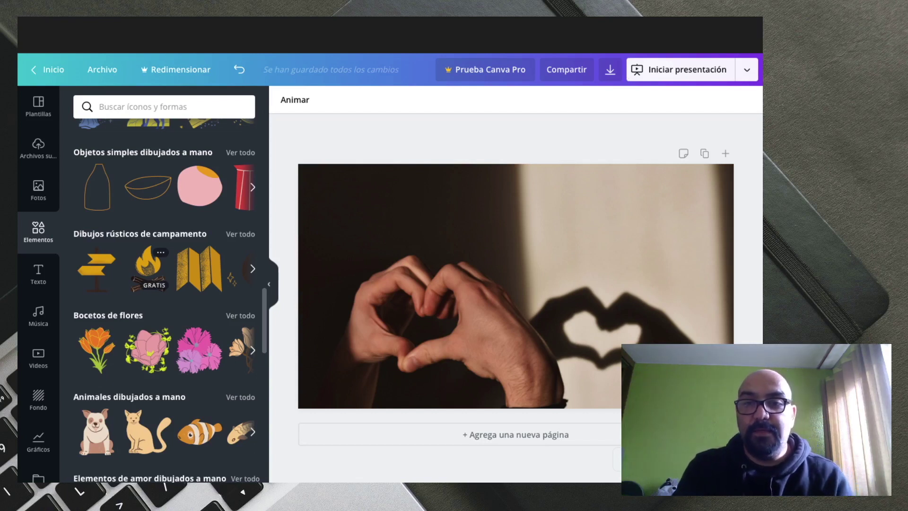
# - Add the hand-drawn campfire sketch, shrink it, and place it in the photo's top-left corner
pyautogui.click(148, 267)
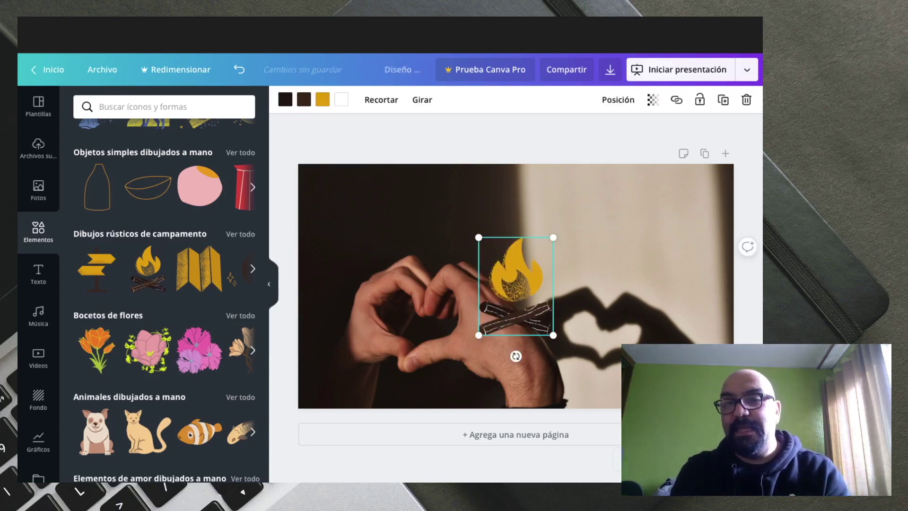
pyautogui.moveTo(515, 283); pyautogui.dragTo(516, 234)
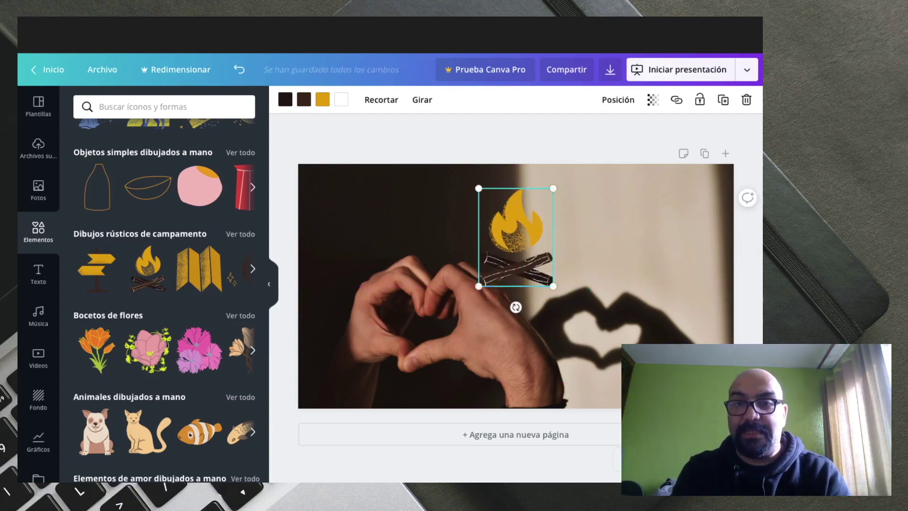
pyautogui.moveTo(553, 286); pyautogui.dragTo(528, 252)
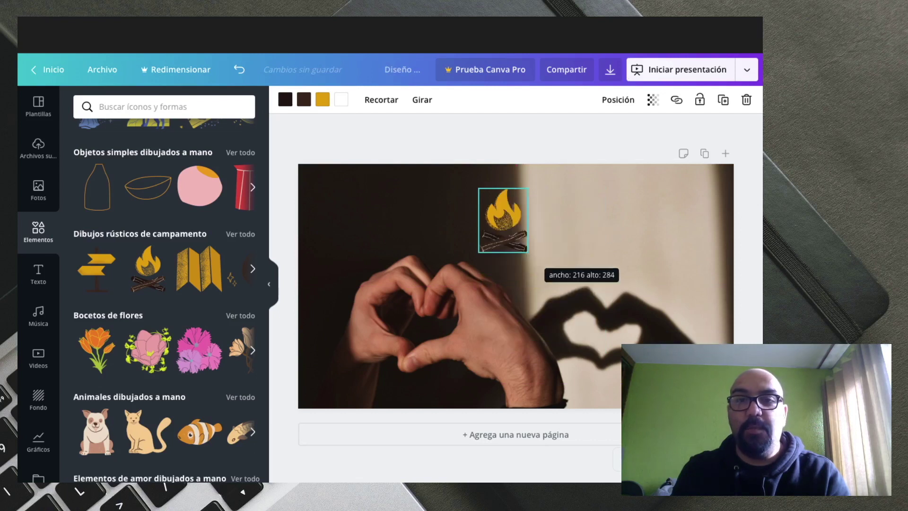
pyautogui.moveTo(503, 220); pyautogui.dragTo(340, 208)
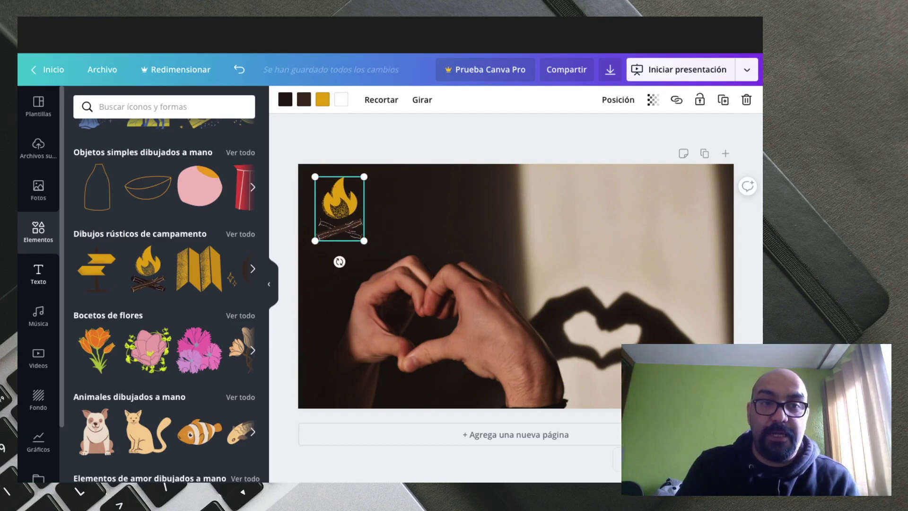
pyautogui.click(38, 273)
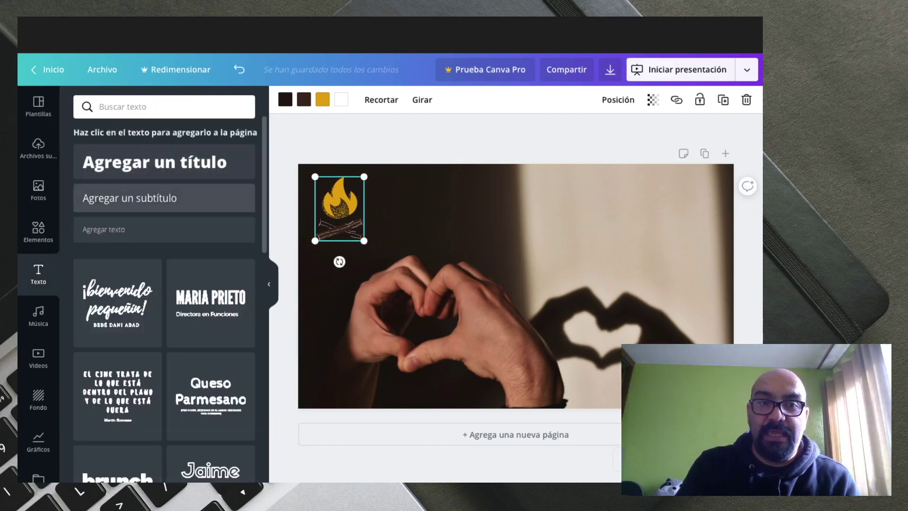
# - Add an 'Agregar un título' heading reading 'TÍTULO' and drag it to the photo's upper right
pyautogui.scroll(-2, 165, 283)
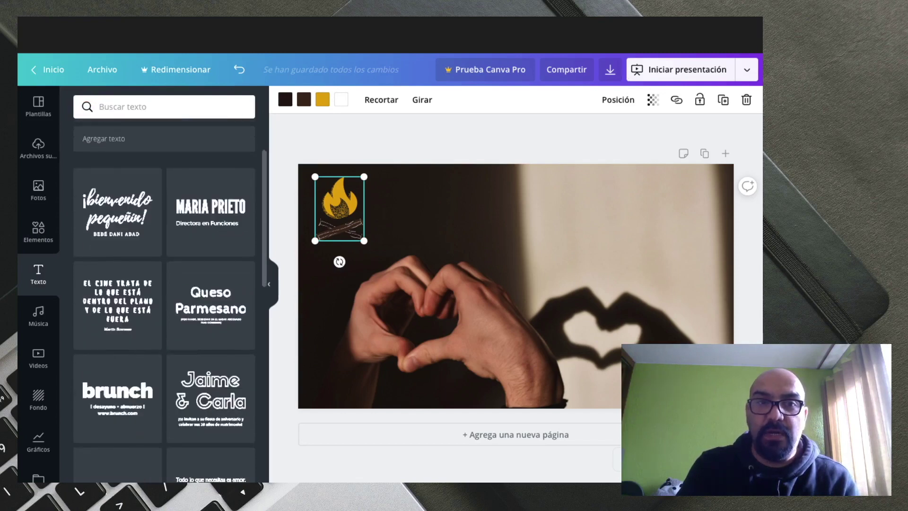
pyautogui.scroll(-2, 165, 283)
pyautogui.scroll(4, 164, 283)
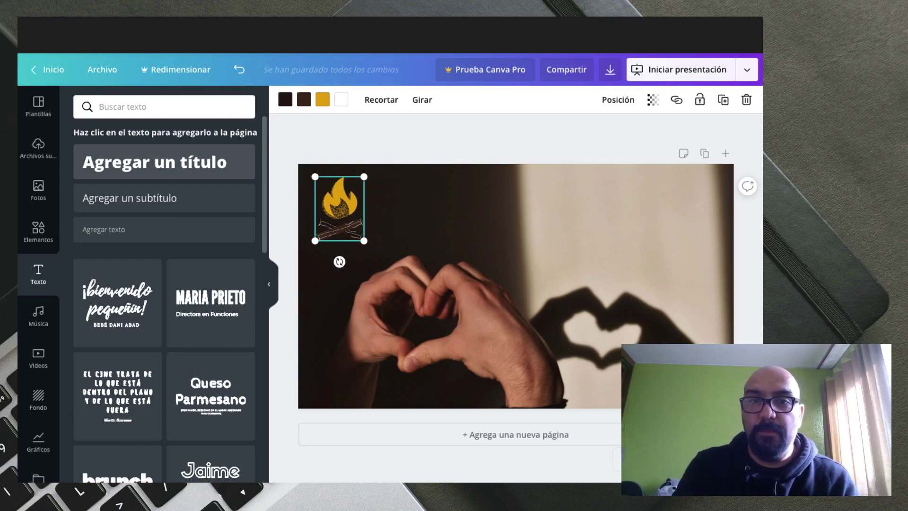
pyautogui.click(154, 161)
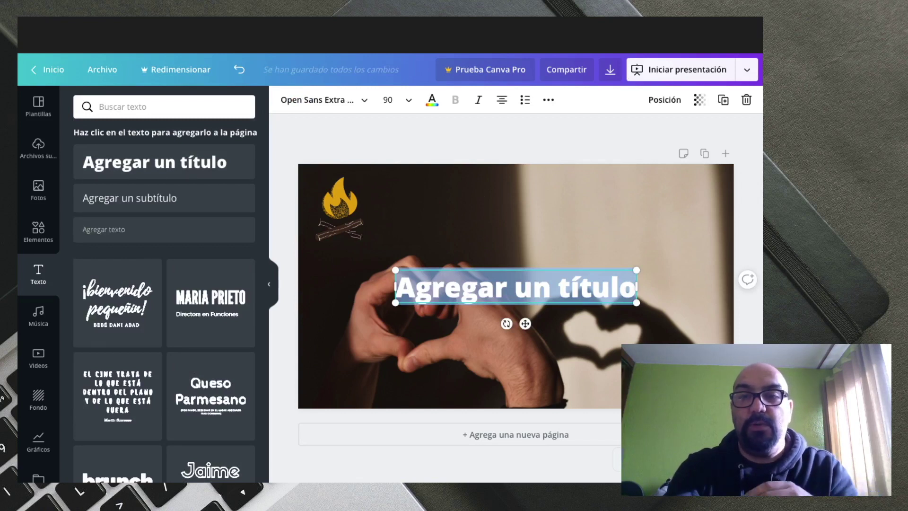
pyautogui.write('TÍT')
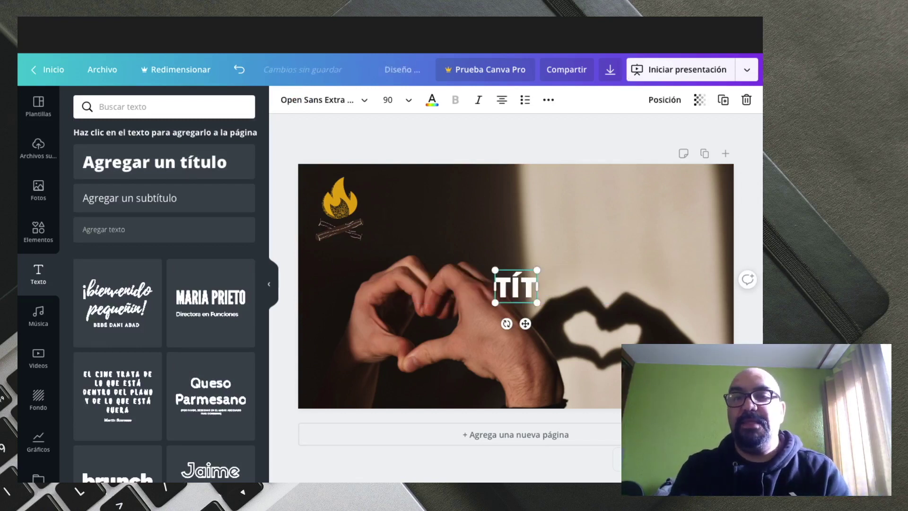
pyautogui.write('ULO')
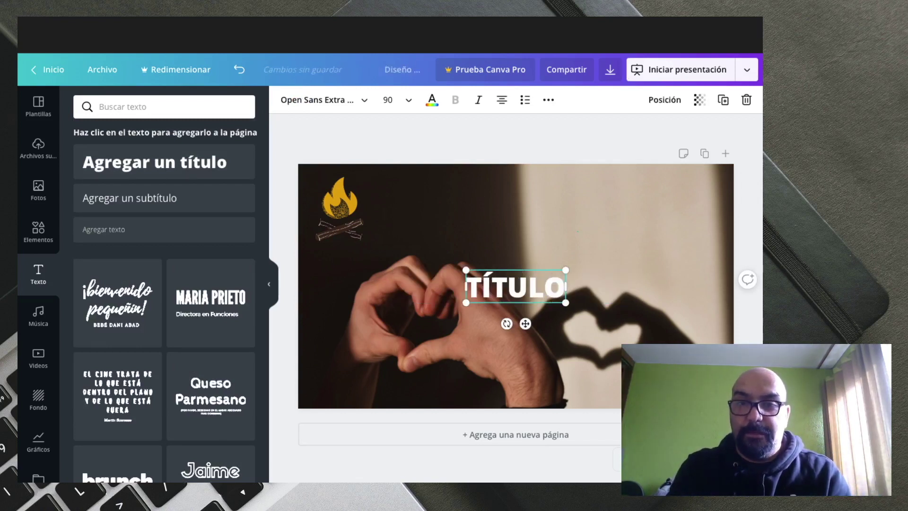
pyautogui.moveTo(515, 286); pyautogui.dragTo(630, 200)
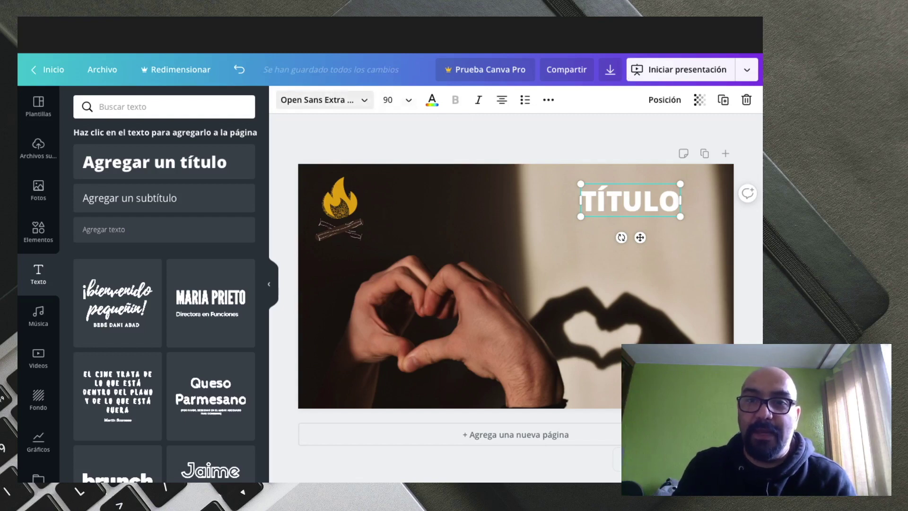
# - Switch the TÍTULO heading font from Open Sans Extra Bold to AC Serif
pyautogui.click(321, 100)
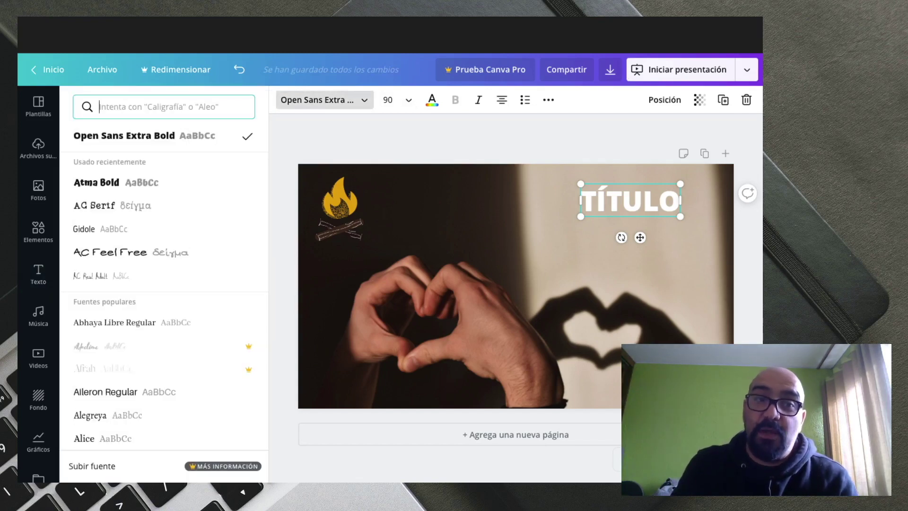
pyautogui.scroll(-2, 142, 229)
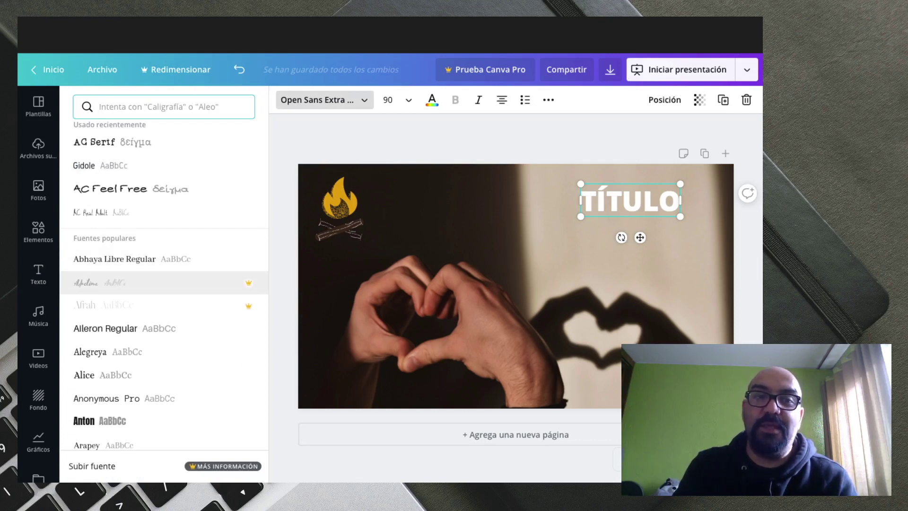
pyautogui.scroll(-3, 164, 281)
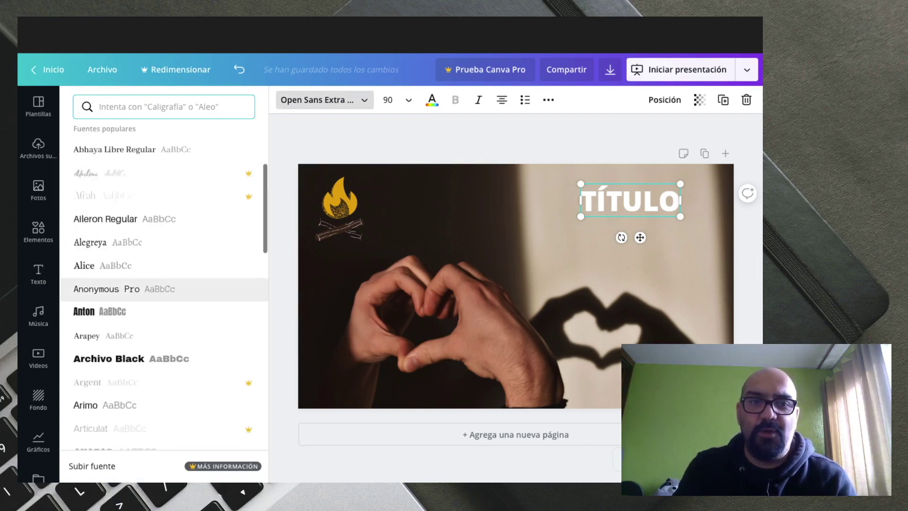
pyautogui.scroll(-1, 163, 281)
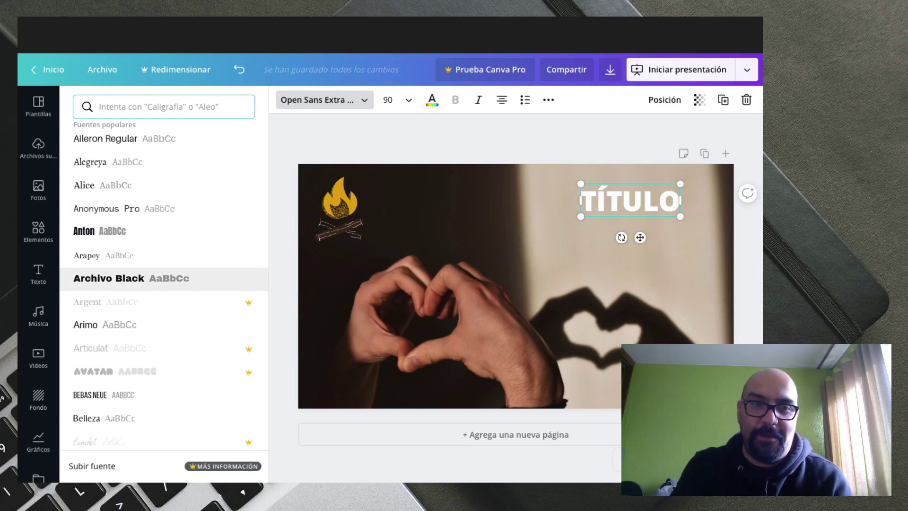
pyautogui.scroll(-2, 164, 281)
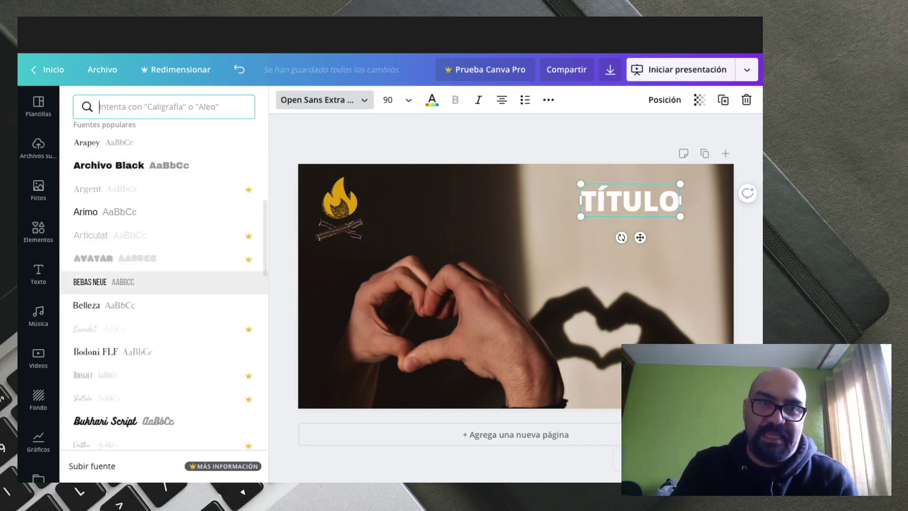
pyautogui.scroll(4, 164, 281)
pyautogui.scroll(4, 163, 281)
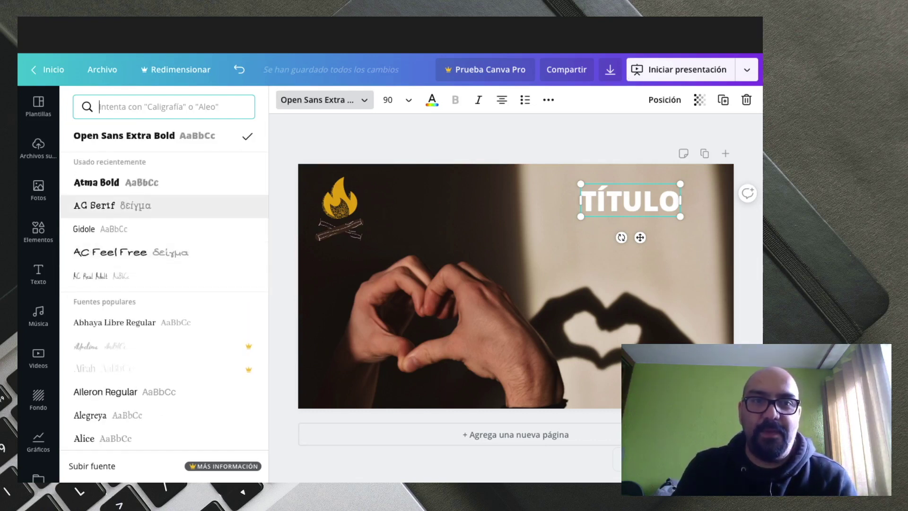
pyautogui.click(114, 205)
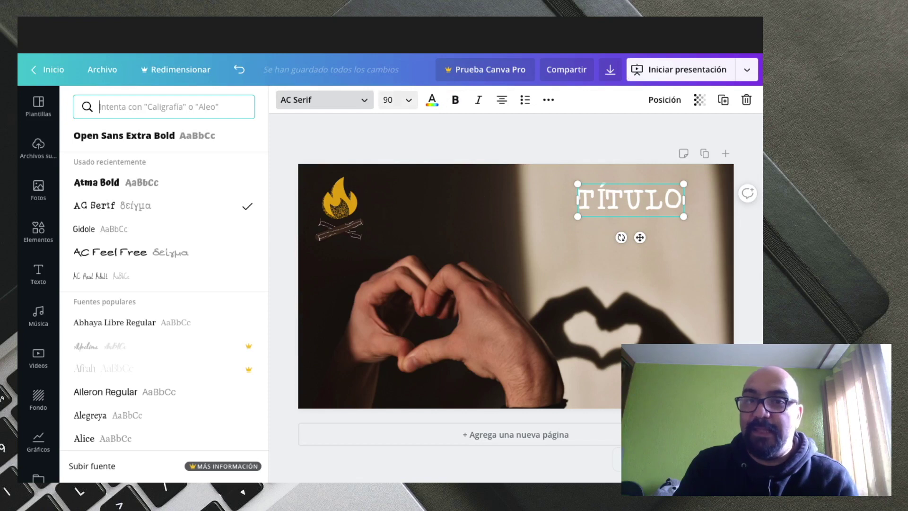
pyautogui.click(390, 100)
# - Set the TÍTULO size to 80, then drag its corner to enlarge it to 144
pyautogui.scroll(-2, 411, 265)
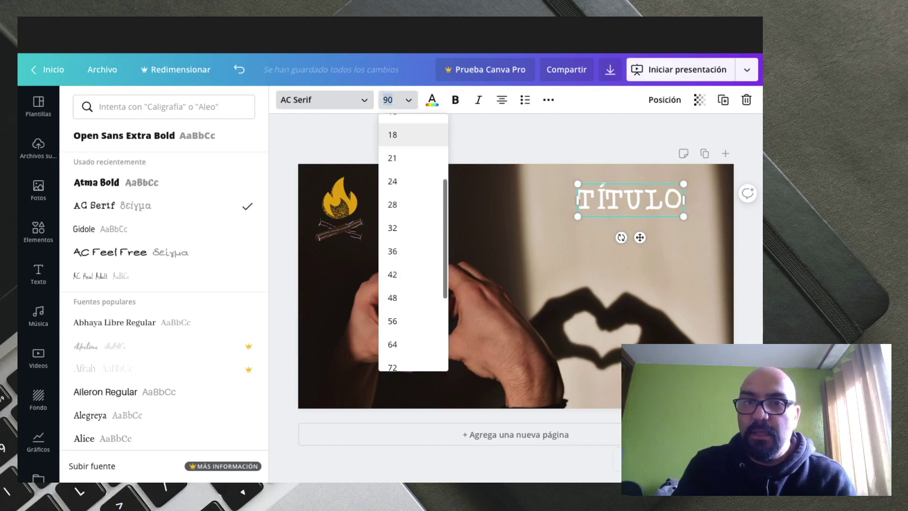
pyautogui.scroll(-3, 411, 251)
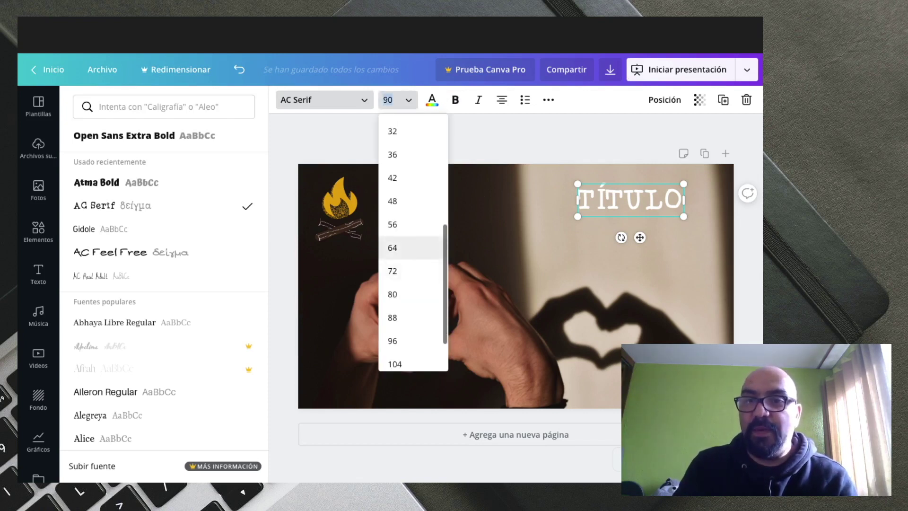
pyautogui.click(397, 294)
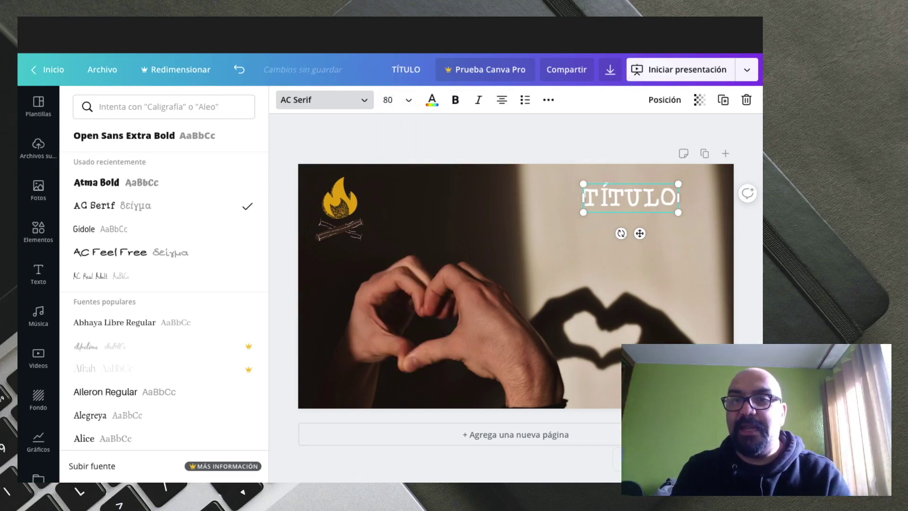
pyautogui.moveTo(583, 212); pyautogui.dragTo(507, 235)
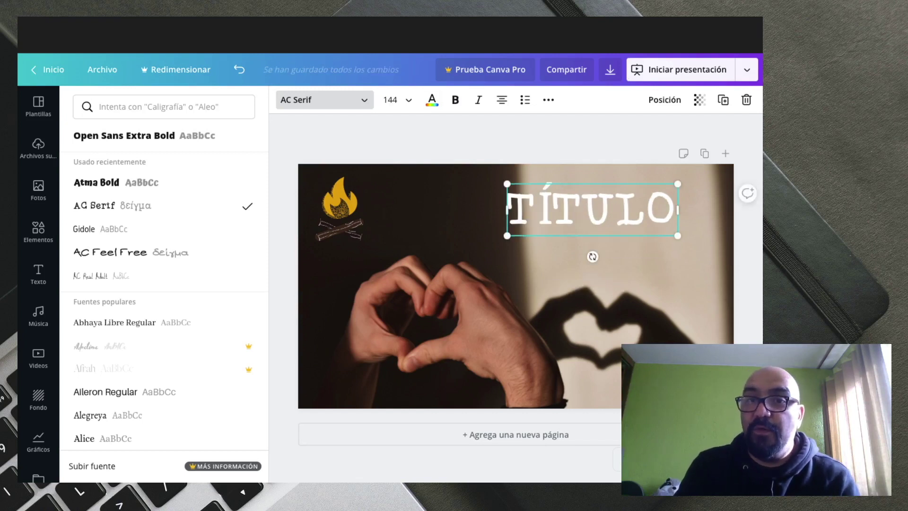
pyautogui.click(432, 100)
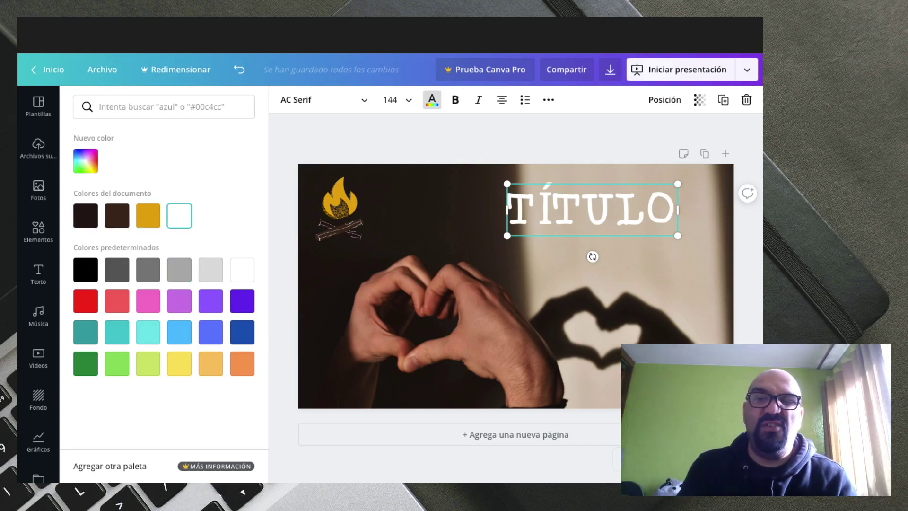
# - Try purple, then colour the TÍTULO heading gold #e49d13 from the document colours
pyautogui.click(210, 301)
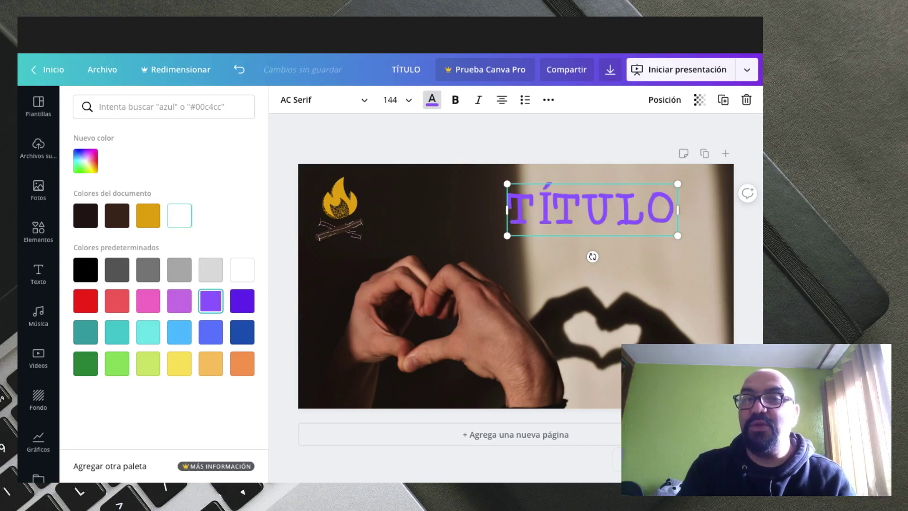
pyautogui.click(148, 215)
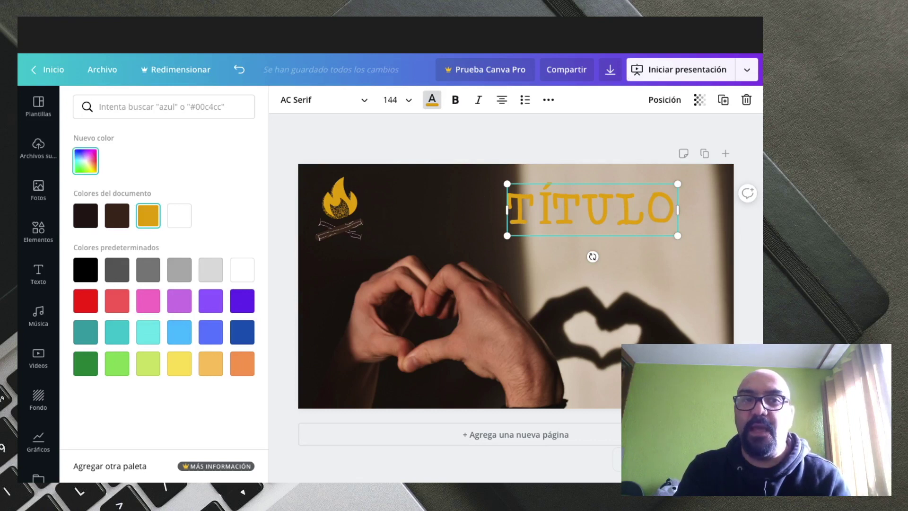
pyautogui.click(86, 160)
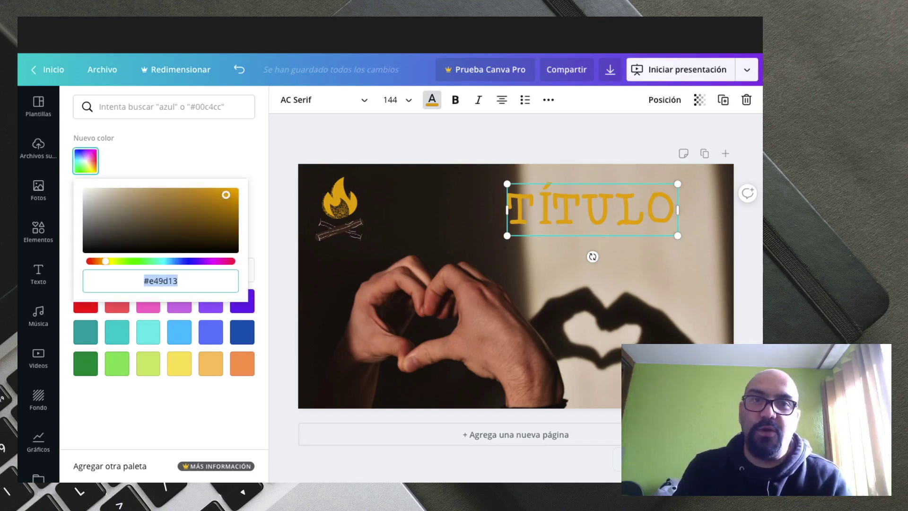
pyautogui.press('Escape')
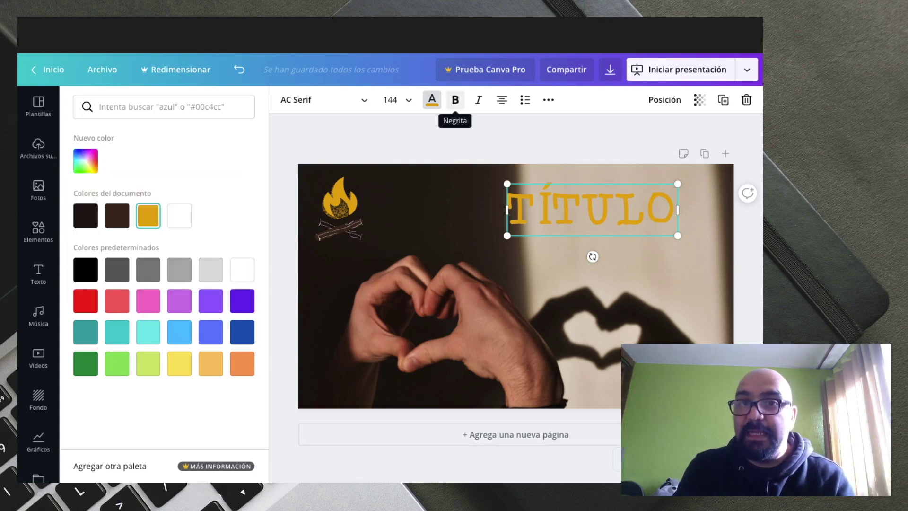
# - Make the gold TÍTULO heading bold, then browse and dismiss the extra and Posición options
pyautogui.click(455, 99)
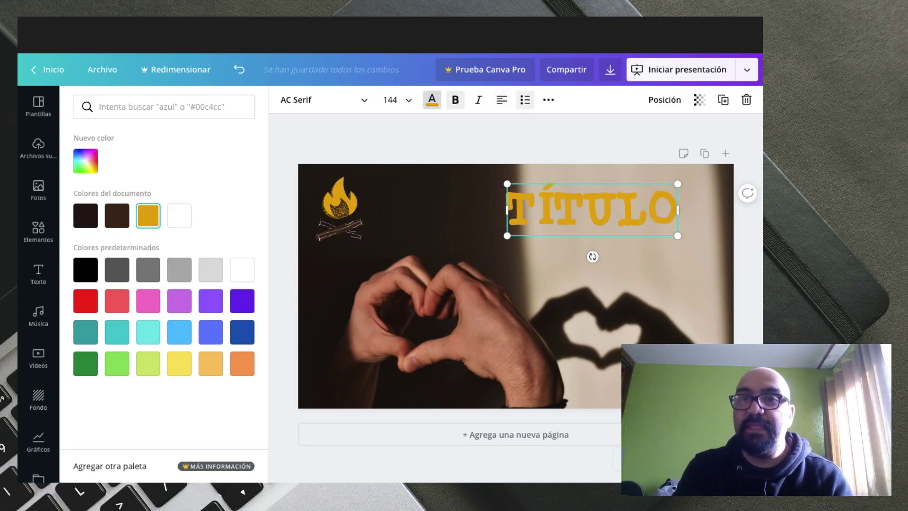
pyautogui.click(548, 100)
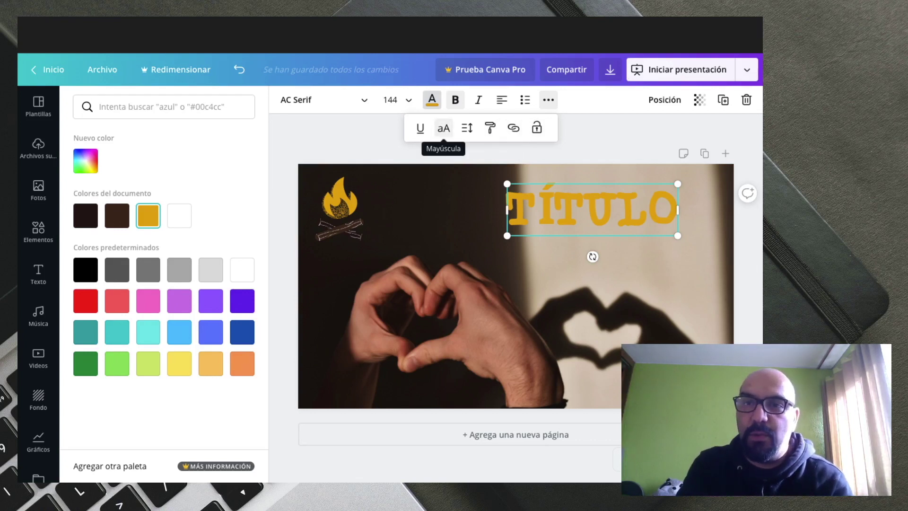
pyautogui.click(548, 100)
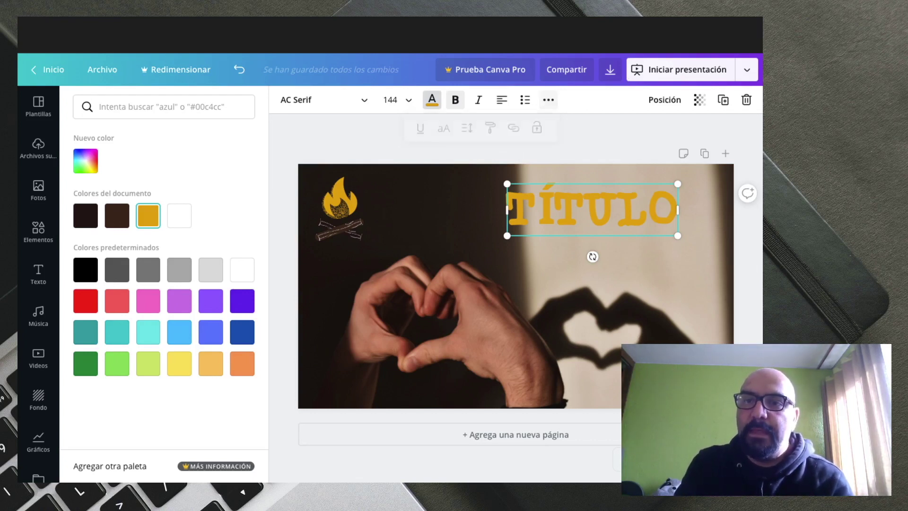
pyautogui.click(664, 100)
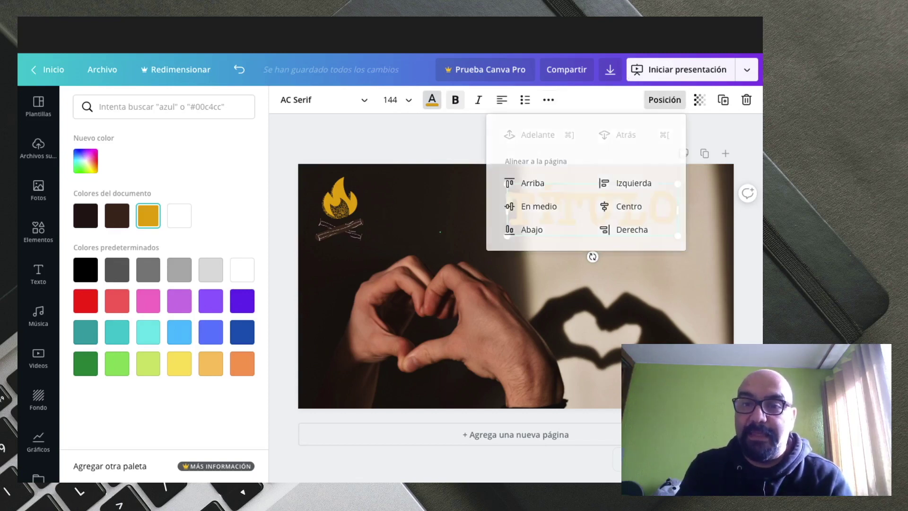
pyautogui.press('Escape')
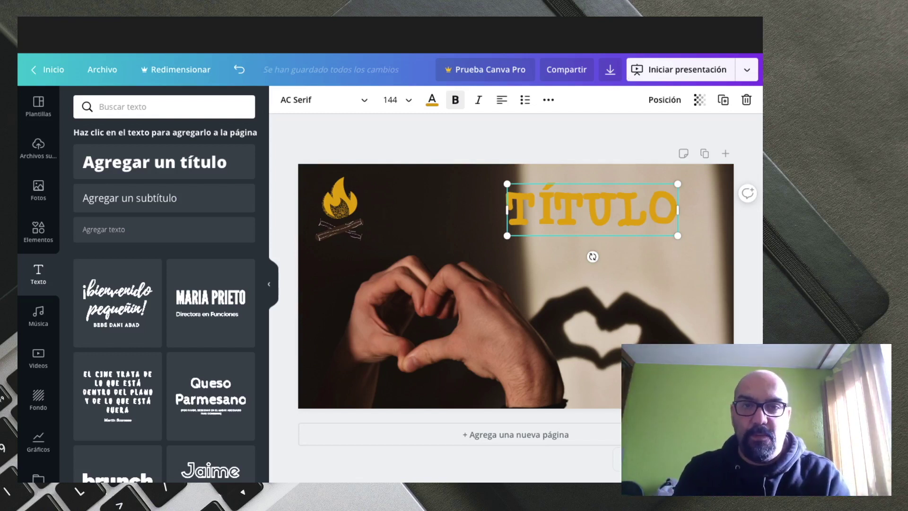
# - Move the campfire graphic onto the TÍTULO heading and turn the heading red
pyautogui.click(340, 208)
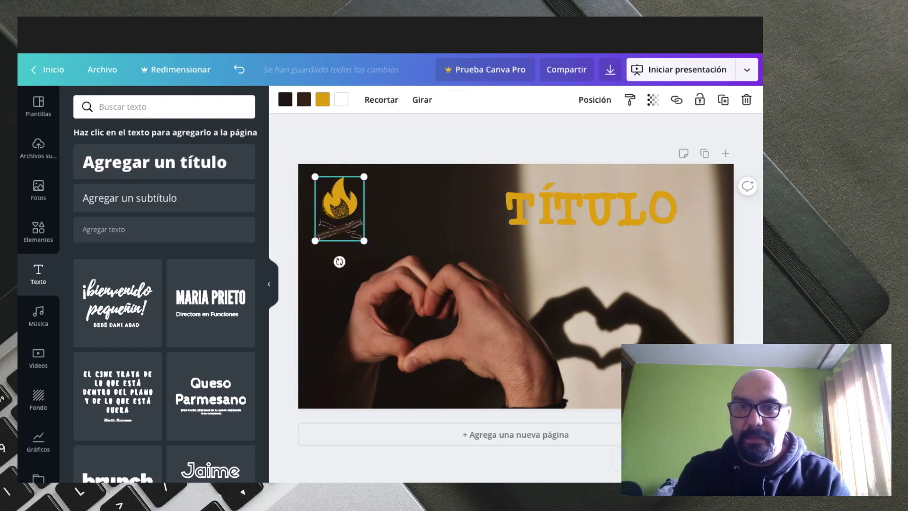
pyautogui.moveTo(340, 208); pyautogui.dragTo(561, 209)
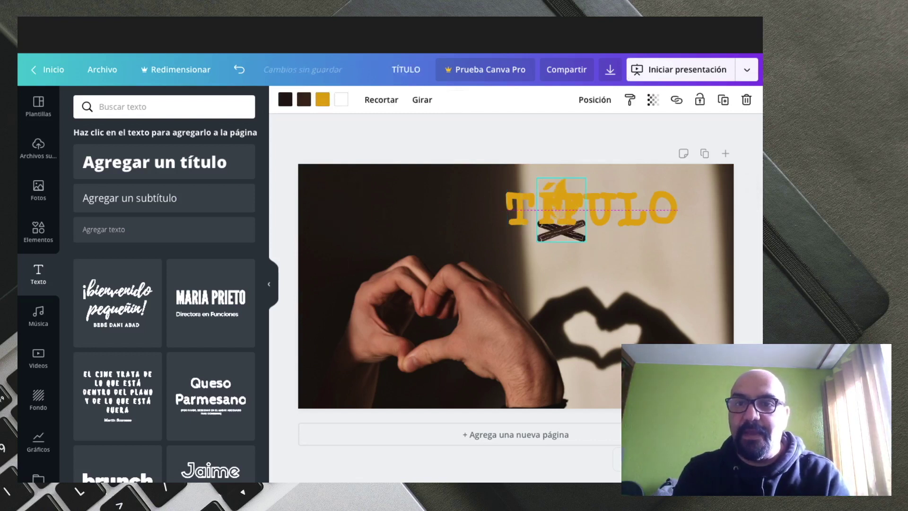
pyautogui.click(615, 208)
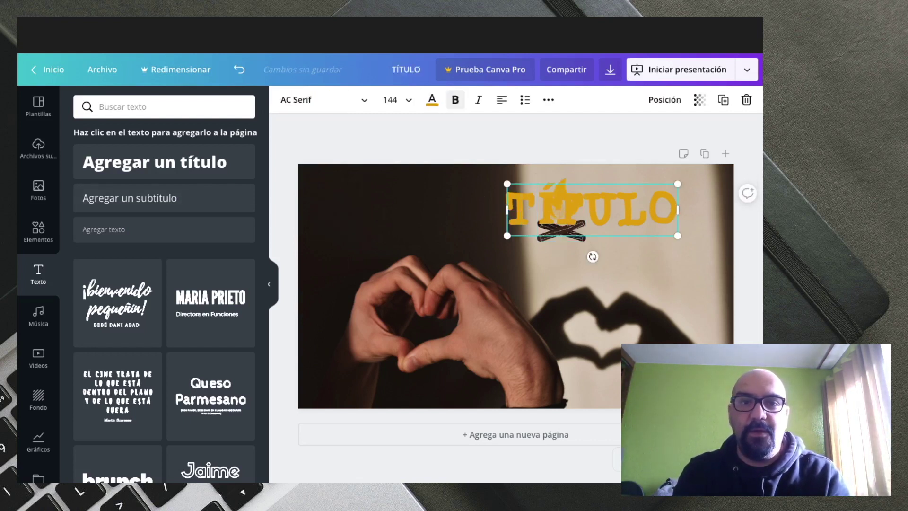
pyautogui.click(432, 101)
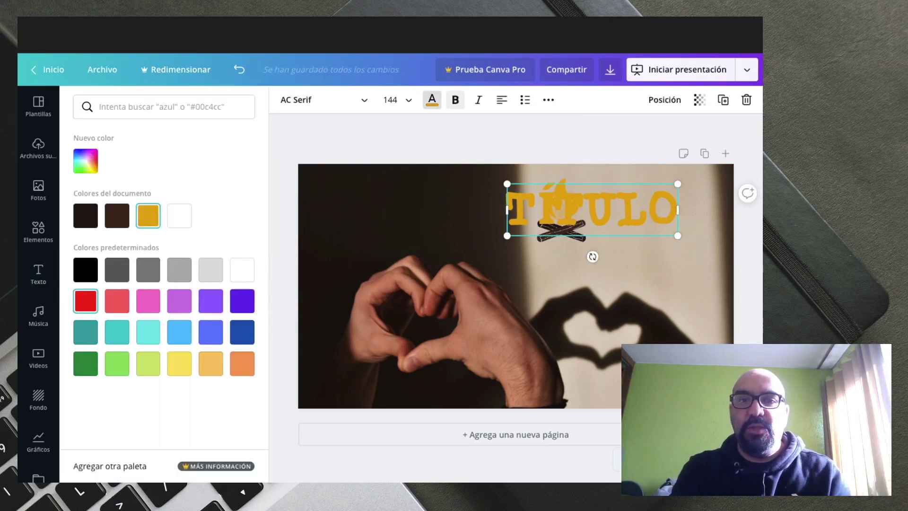
pyautogui.click(85, 301)
pyautogui.click(38, 273)
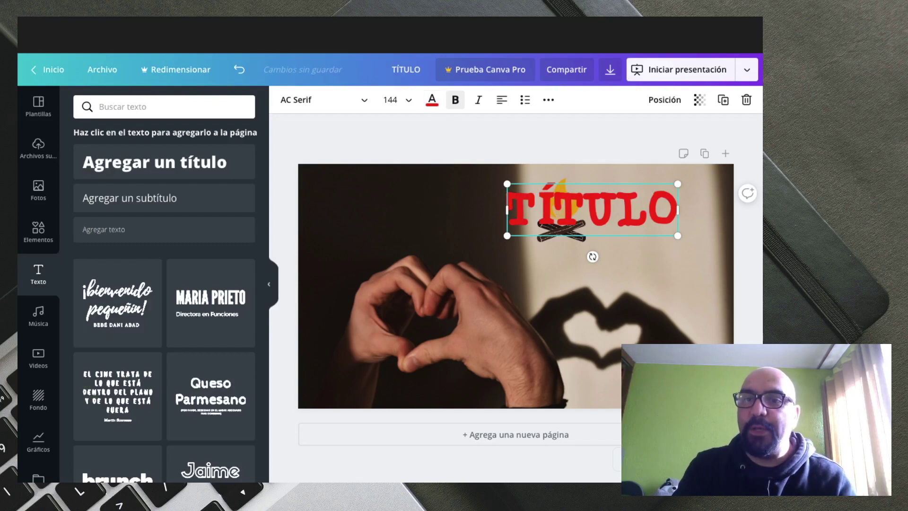
pyautogui.press('Escape')
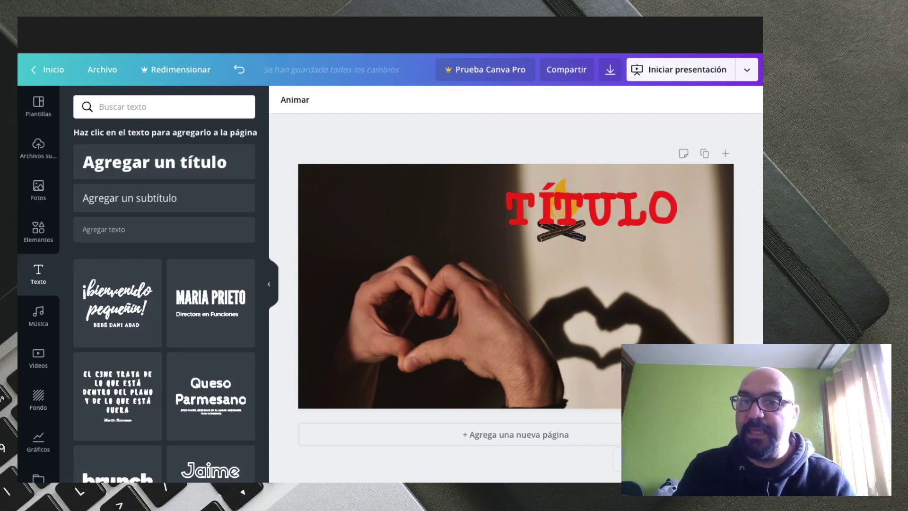
# - Send the TÍTULO heading behind the campfire graphic with Posición > Atrás
pyautogui.click(591, 208)
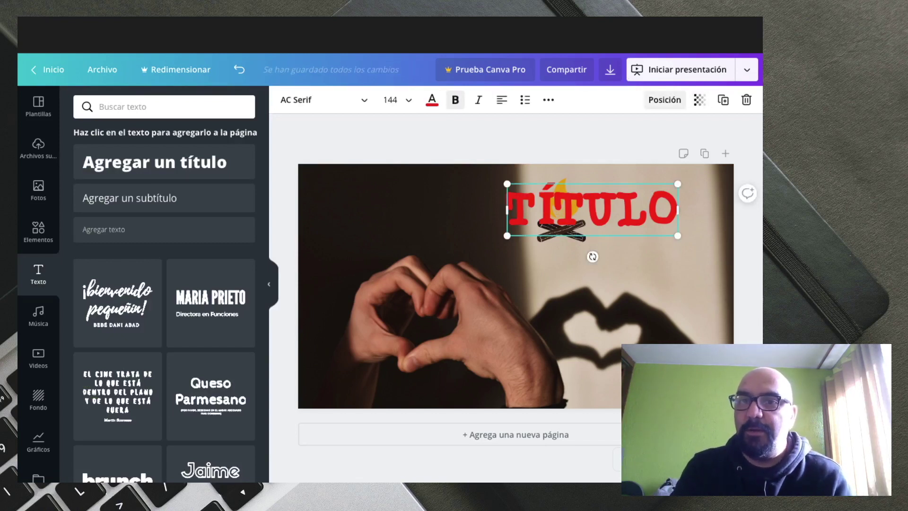
pyautogui.click(664, 100)
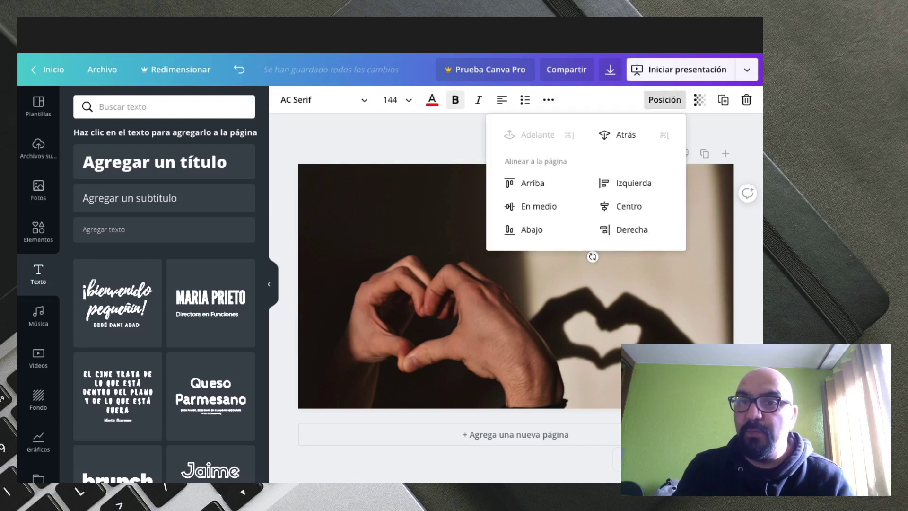
pyautogui.click(625, 134)
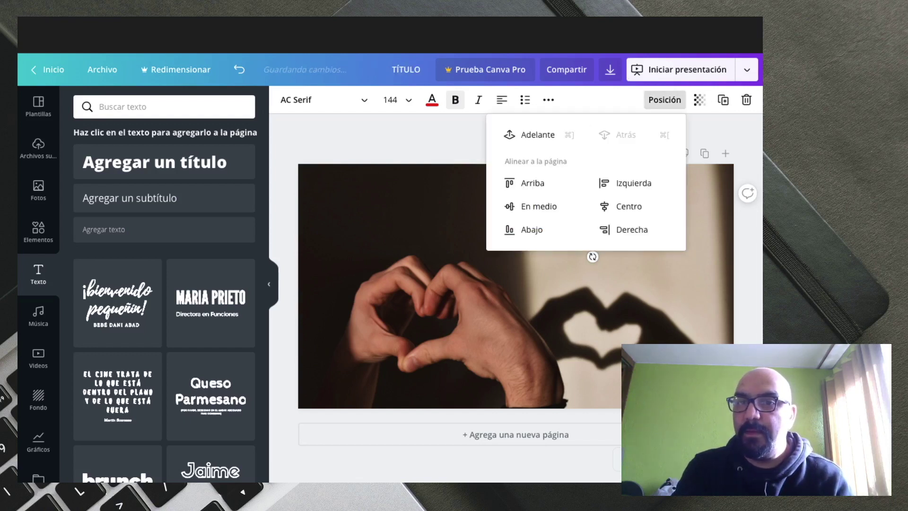
pyautogui.click(562, 213)
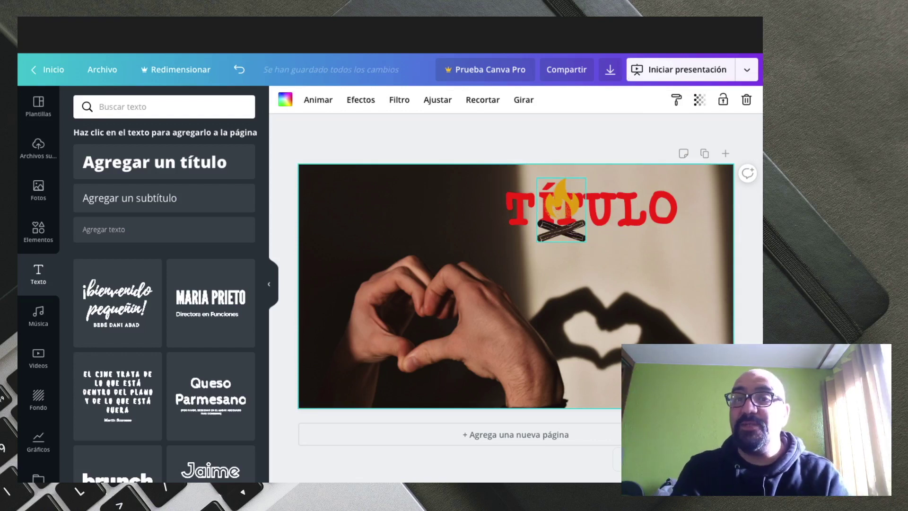
# - Move the campfire graphic back to the top-left corner and set its Transparencia to 43
pyautogui.click(562, 208)
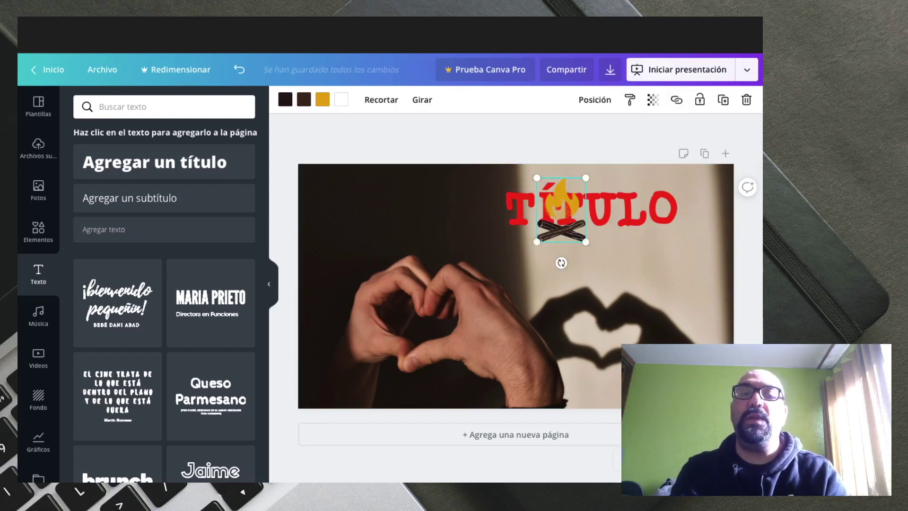
pyautogui.moveTo(561, 209); pyautogui.dragTo(334, 203)
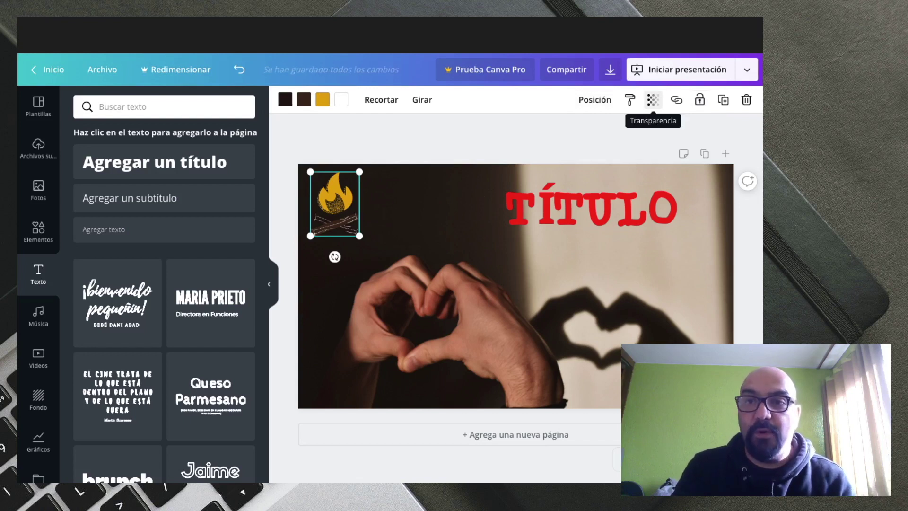
pyautogui.click(653, 100)
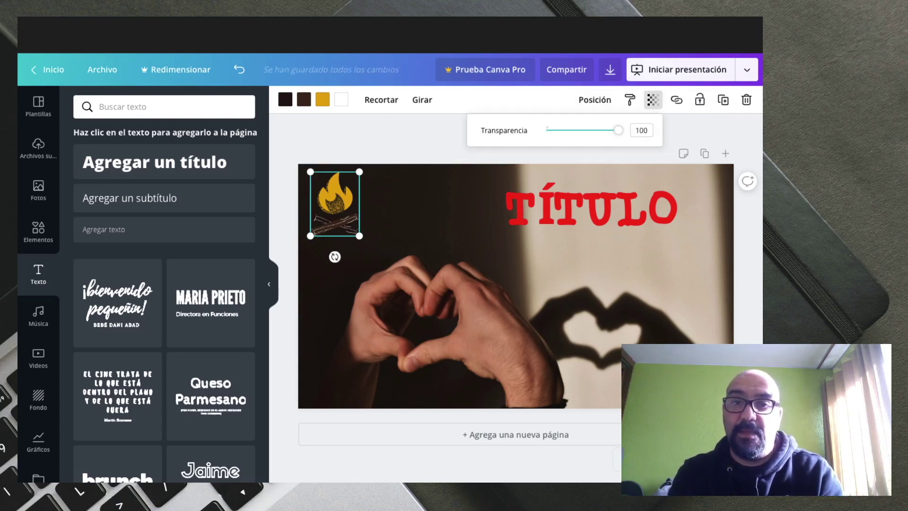
pyautogui.moveTo(618, 130)
pyautogui.mouseDown()
pyautogui.moveTo(547, 130)
pyautogui.moveTo(618, 130)
pyautogui.mouseUp()
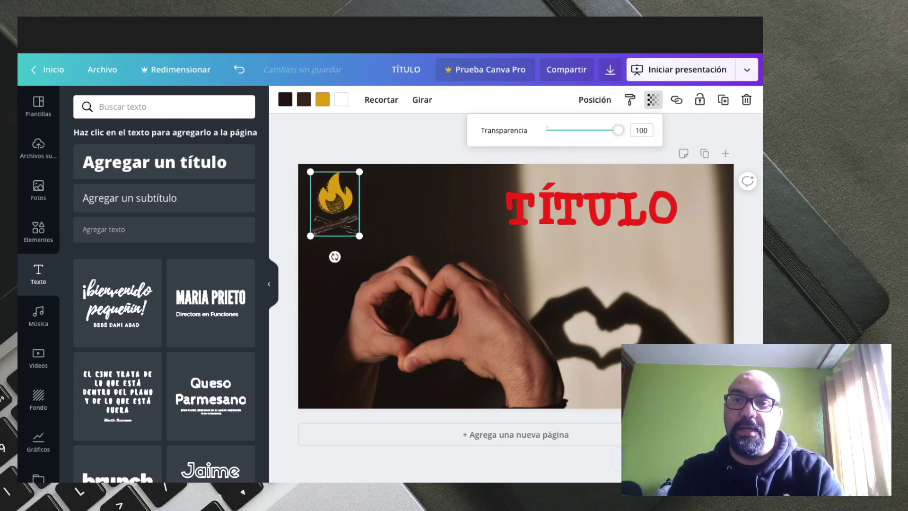
# - Duplicate the red TÍTULO heading with Duplicar and drag the copy directly beneath the original
pyautogui.click(567, 152)
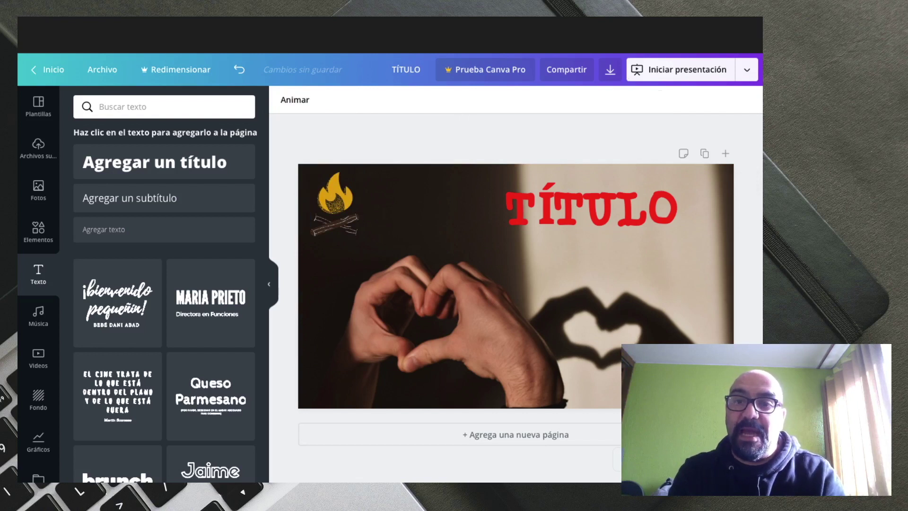
pyautogui.click(591, 208)
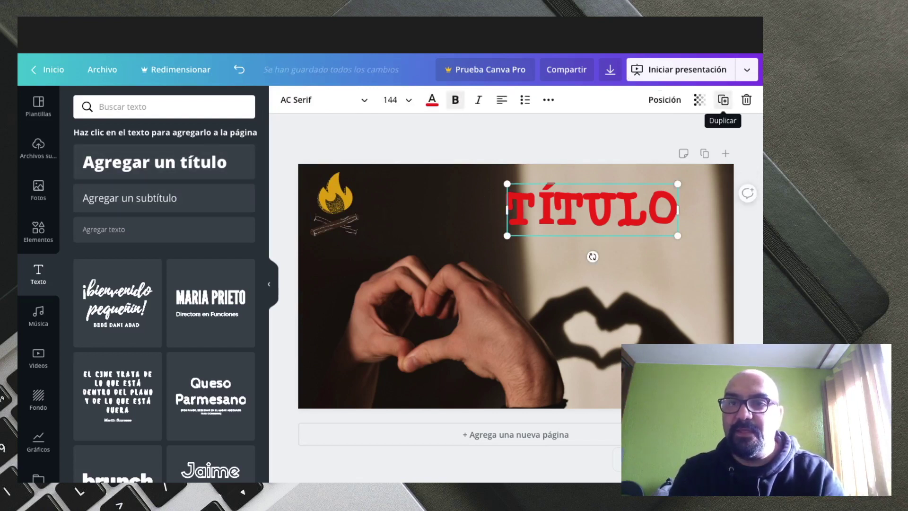
pyautogui.click(723, 100)
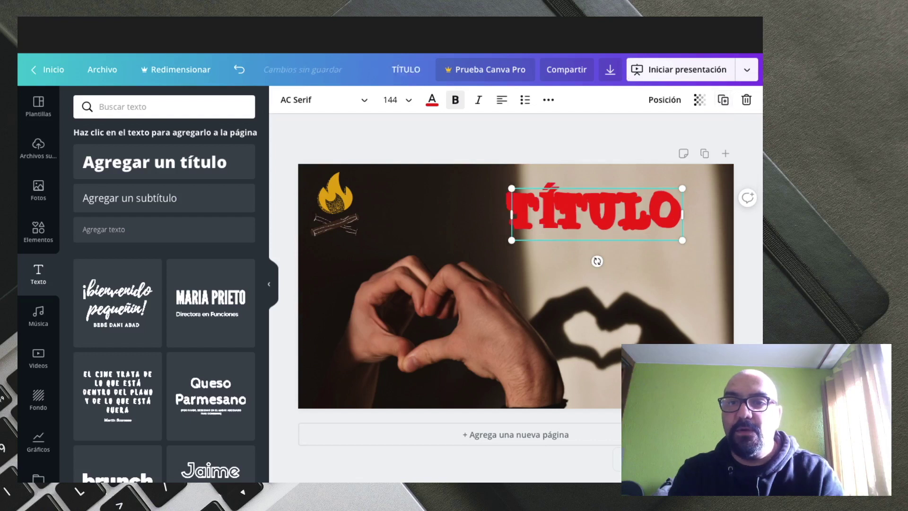
pyautogui.moveTo(596, 215); pyautogui.dragTo(592, 262)
pyautogui.doubleClick(592, 261)
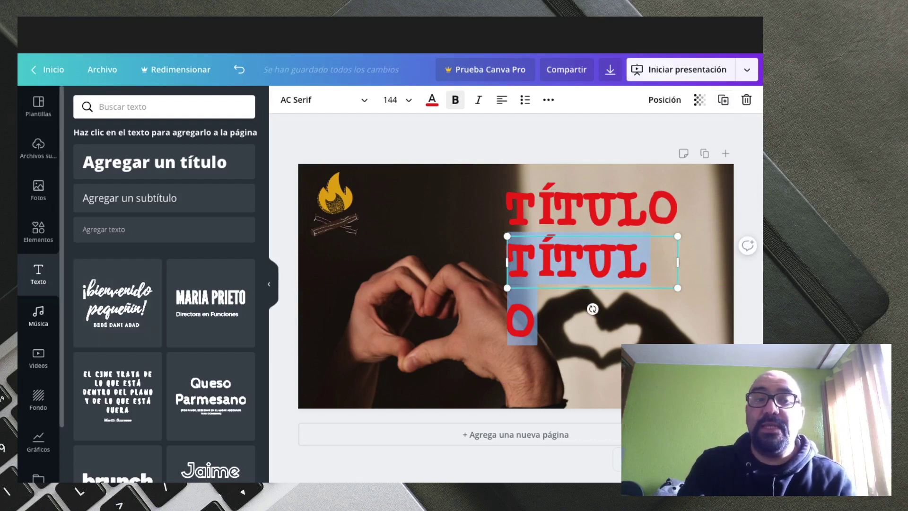
pyautogui.click(39, 316)
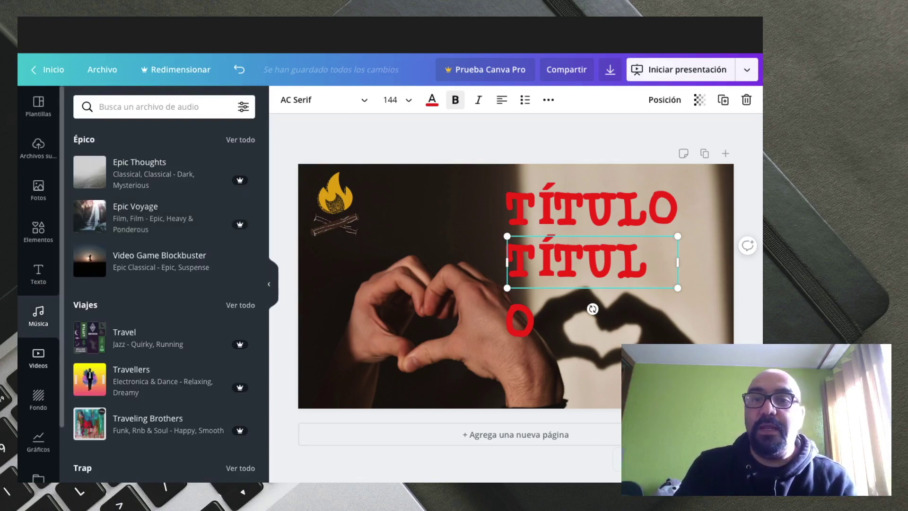
# - Scroll through the stock Videos categories, then bring up the Fondo backgrounds gallery
pyautogui.click(39, 357)
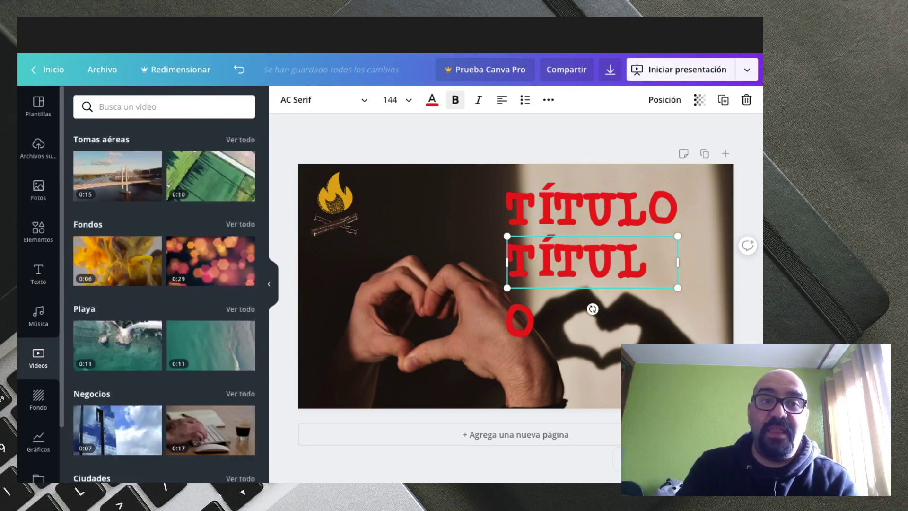
pyautogui.scroll(-1, 119, 260)
pyautogui.scroll(1, 118, 260)
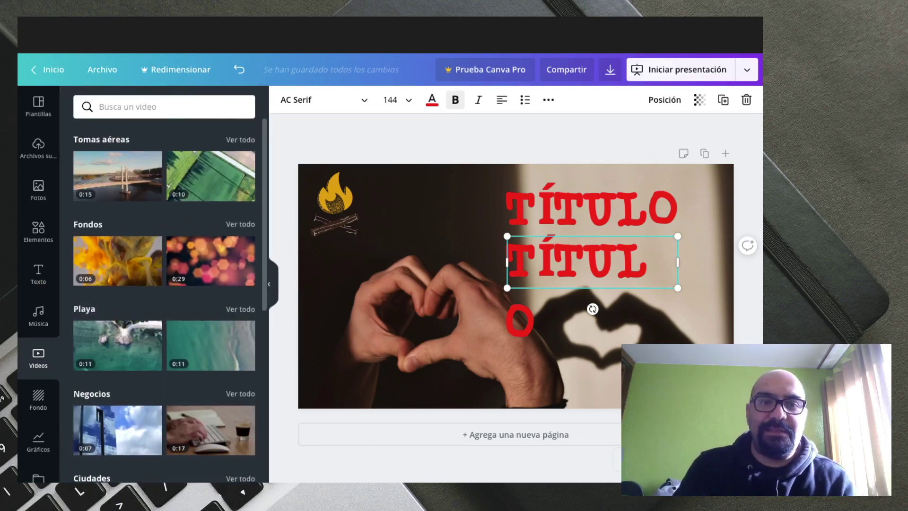
pyautogui.scroll(-2, 164, 300)
pyautogui.scroll(-1, 164, 300)
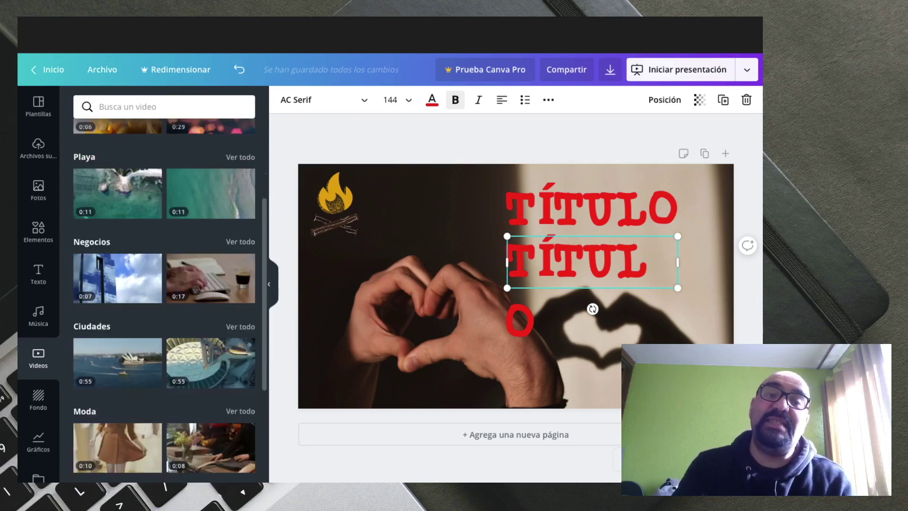
pyautogui.scroll(3, 164, 300)
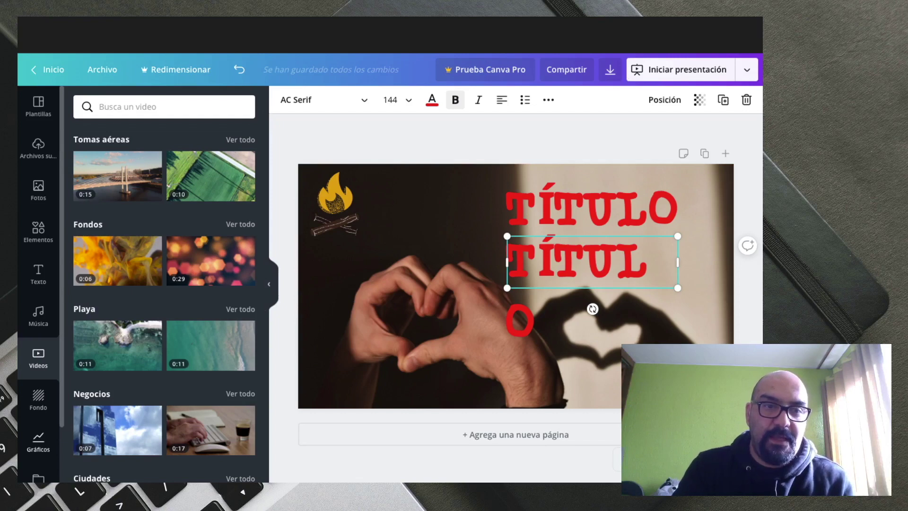
pyautogui.click(38, 399)
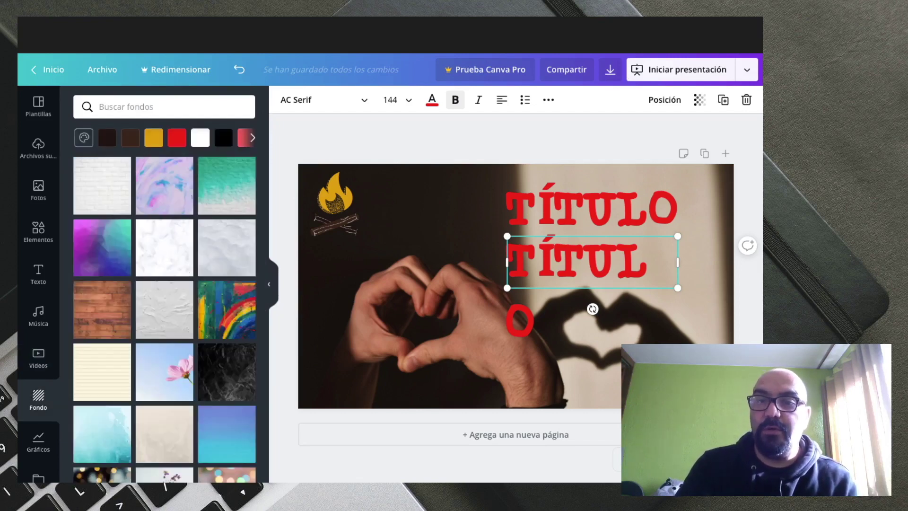
# - Delete the heart-hands photo and apply the painted rainbow texture from Fondo as background
pyautogui.click(473, 331)
pyautogui.press('Delete')
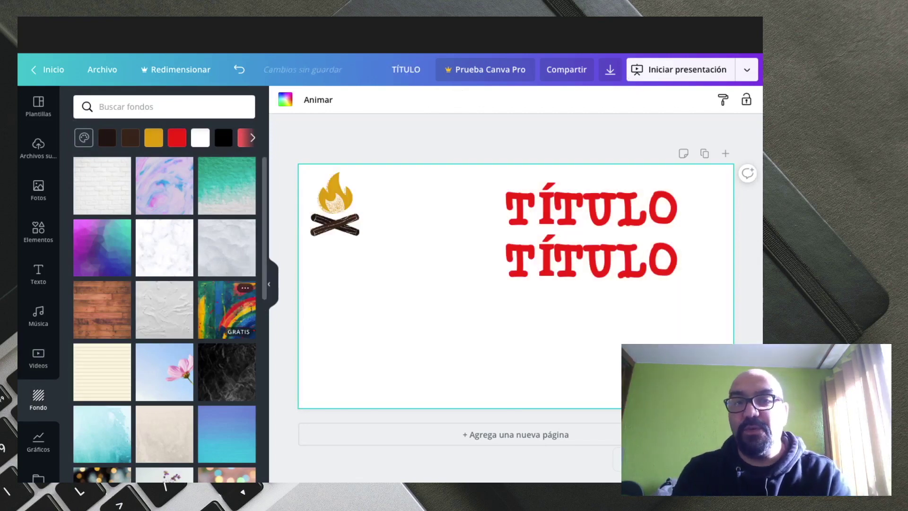
pyautogui.click(226, 310)
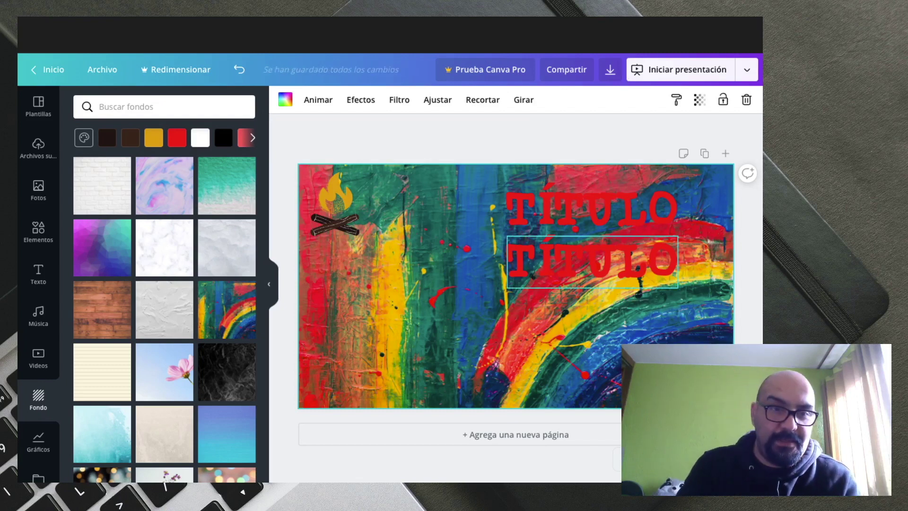
pyautogui.click(38, 442)
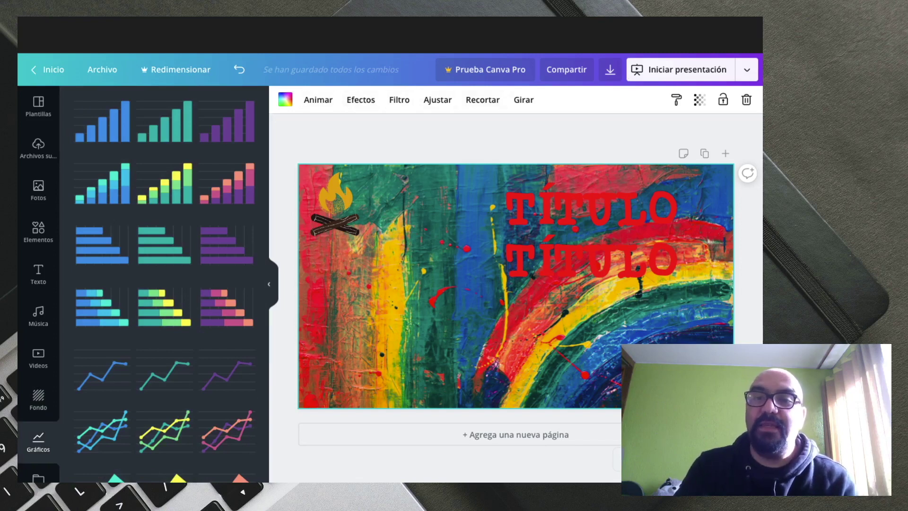
# - Delete the second TÍTULO copy and change the remaining heading's colour from red to black
pyautogui.click(591, 260)
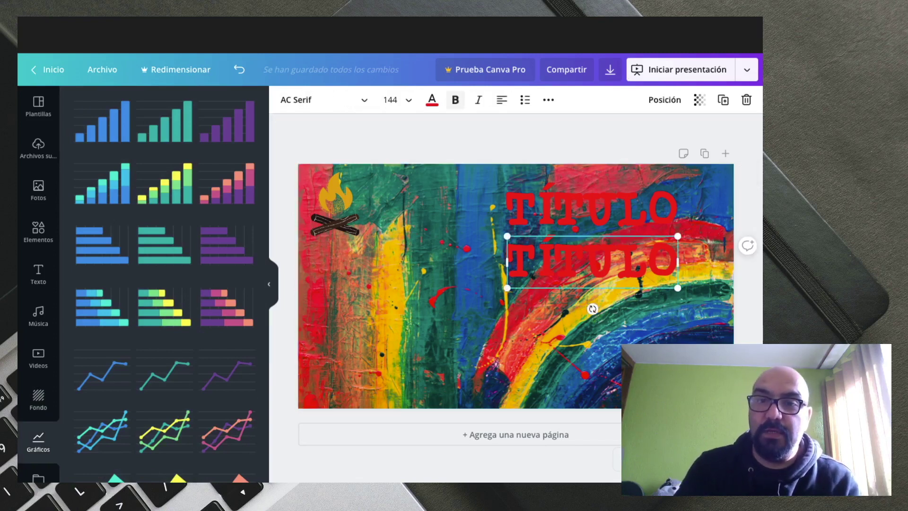
pyautogui.press('Delete')
pyautogui.click(591, 210)
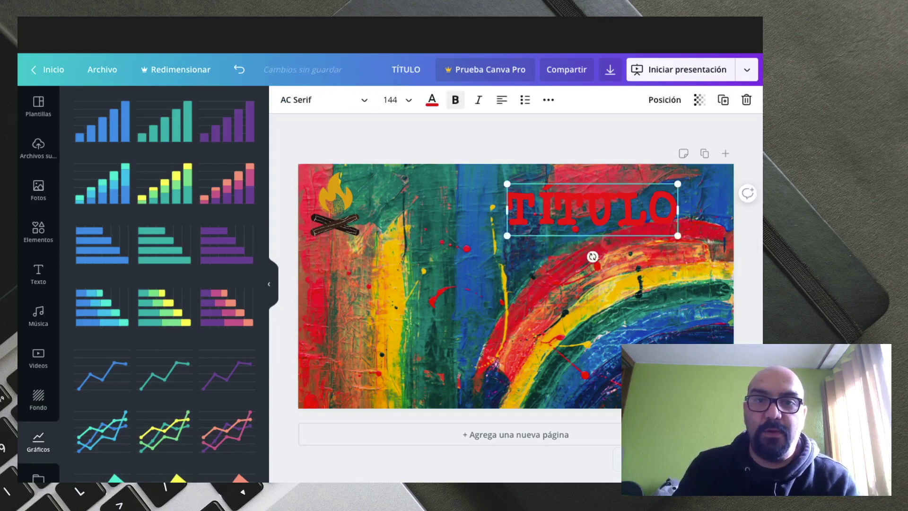
pyautogui.click(431, 99)
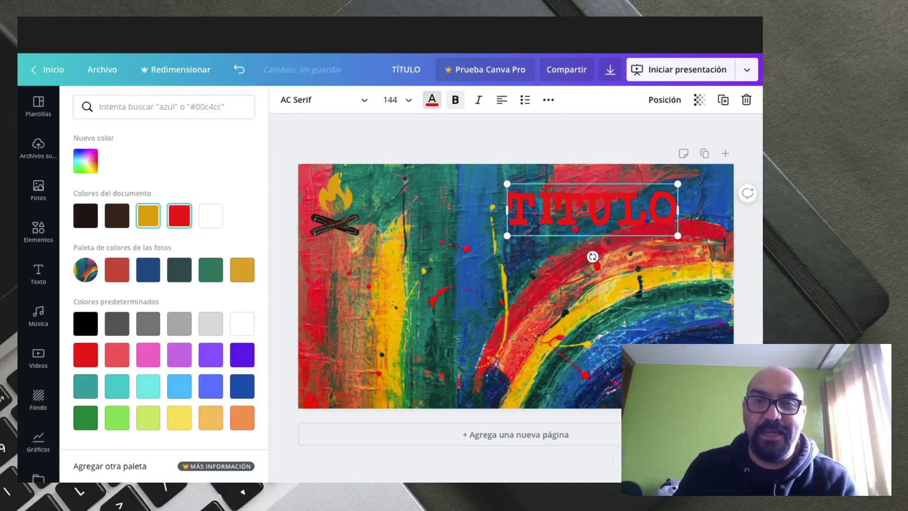
pyautogui.click(210, 217)
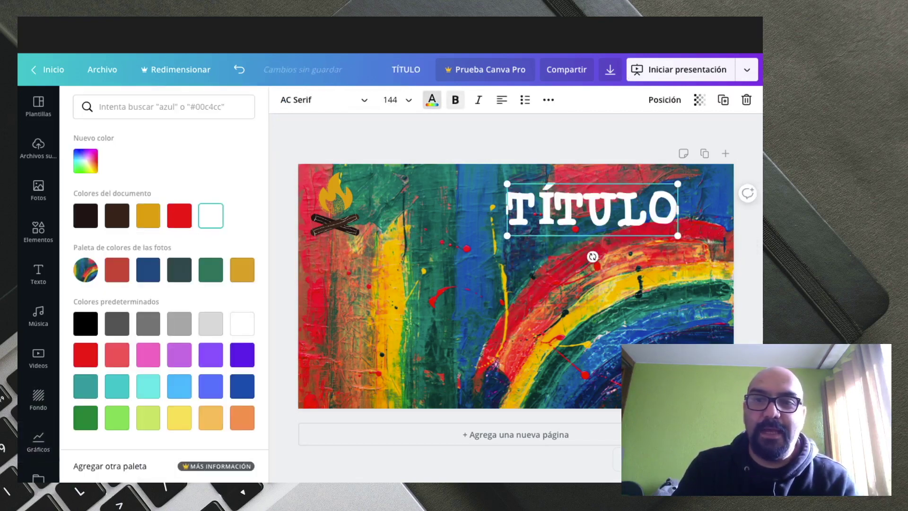
pyautogui.click(85, 216)
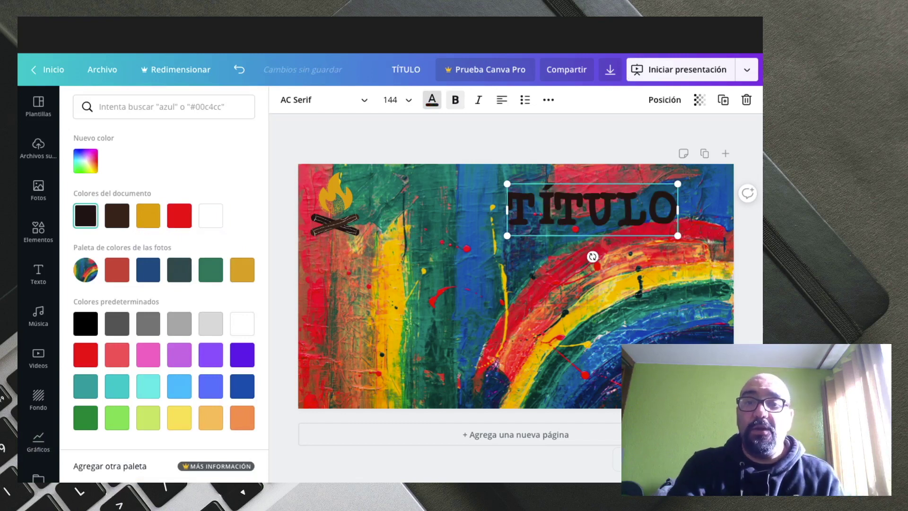
pyautogui.click(425, 307)
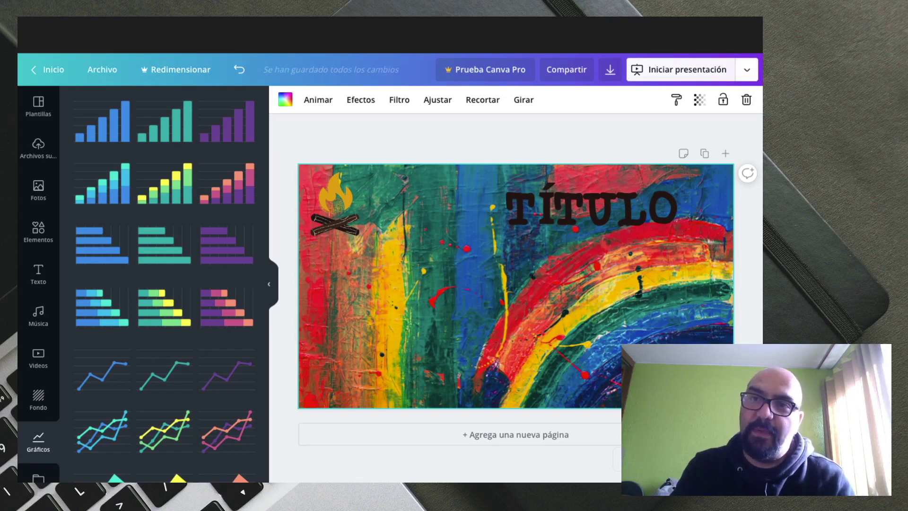
# - Download the design as a PNG through Descargar and allow Safari to save it
pyautogui.click(746, 69)
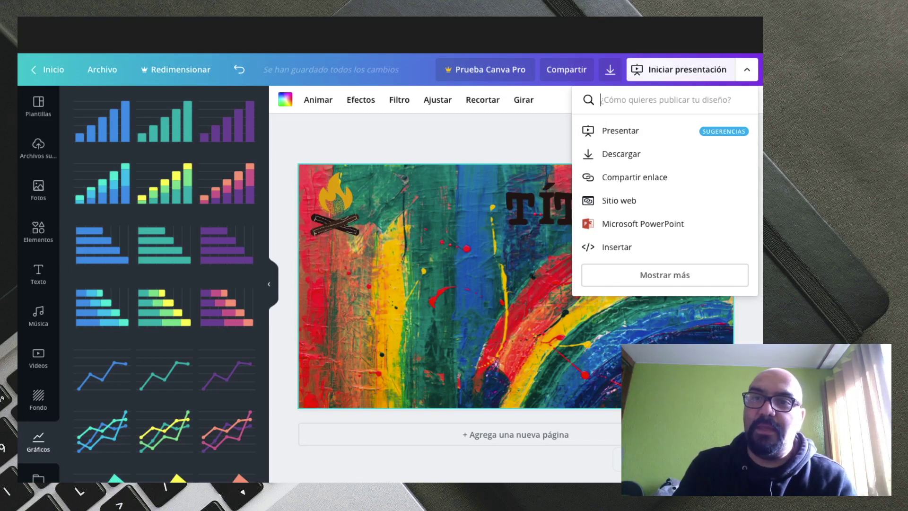
pyautogui.press('Escape')
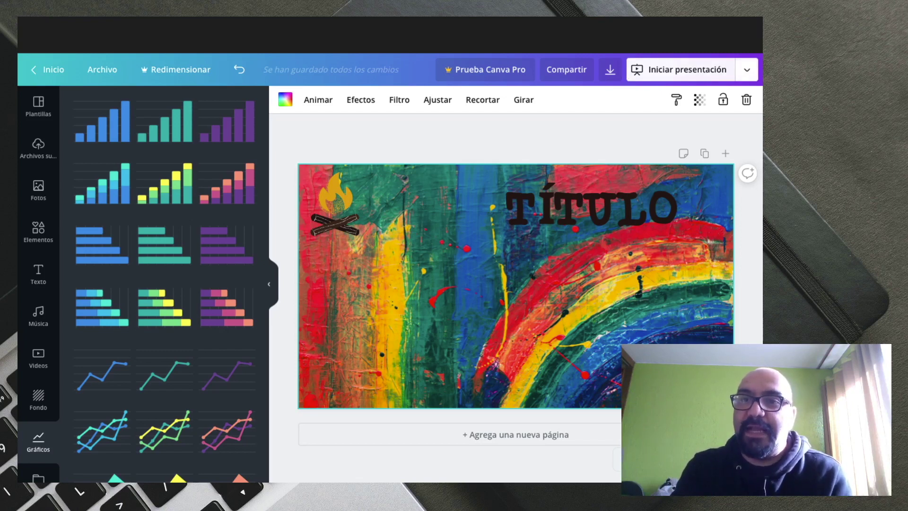
pyautogui.click(747, 70)
pyautogui.press('Down')
pyautogui.press('Down')
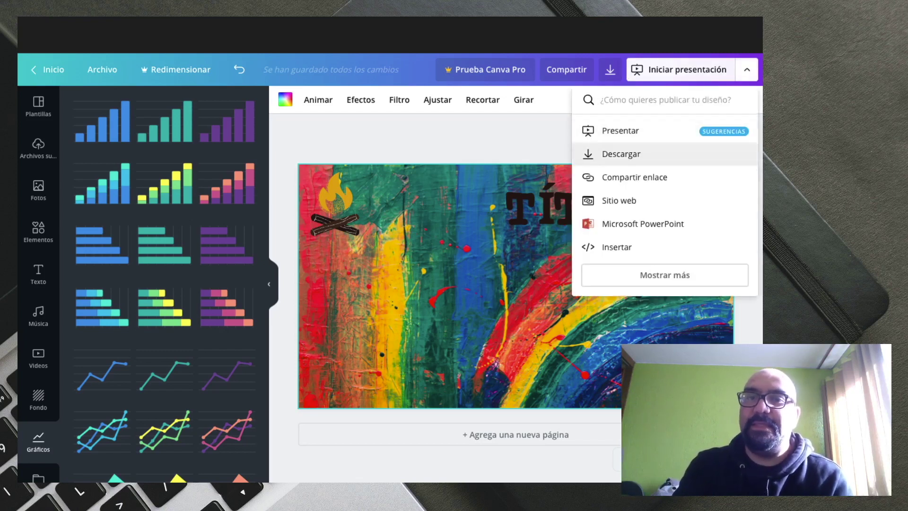
pyautogui.press('Return')
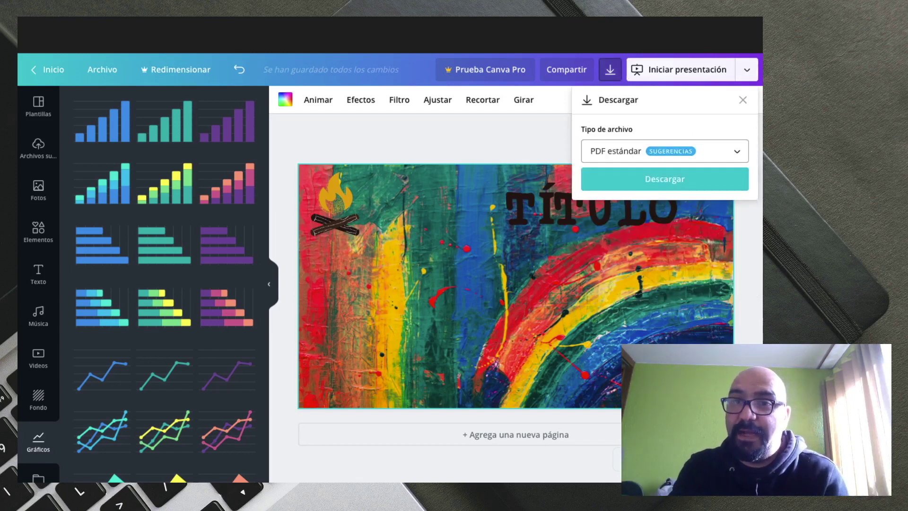
pyautogui.click(664, 151)
pyautogui.press('Up')
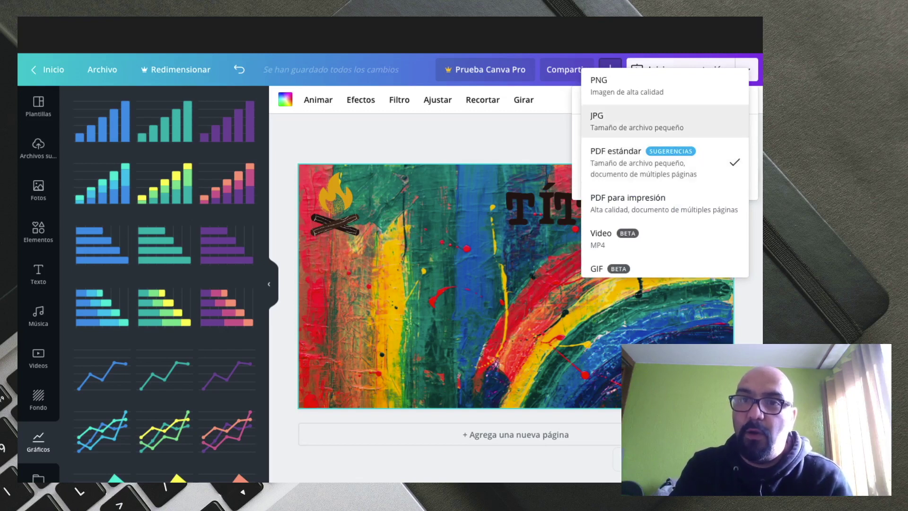
pyautogui.press('Up')
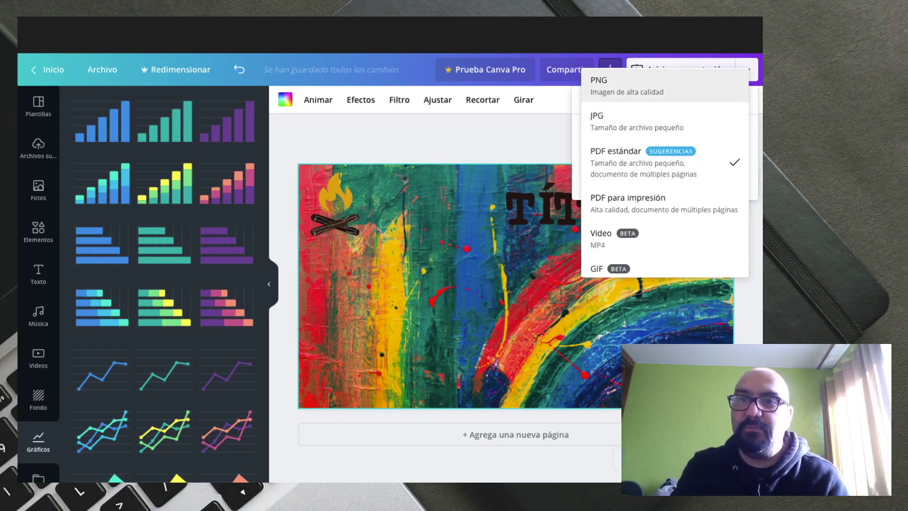
pyautogui.press('Return')
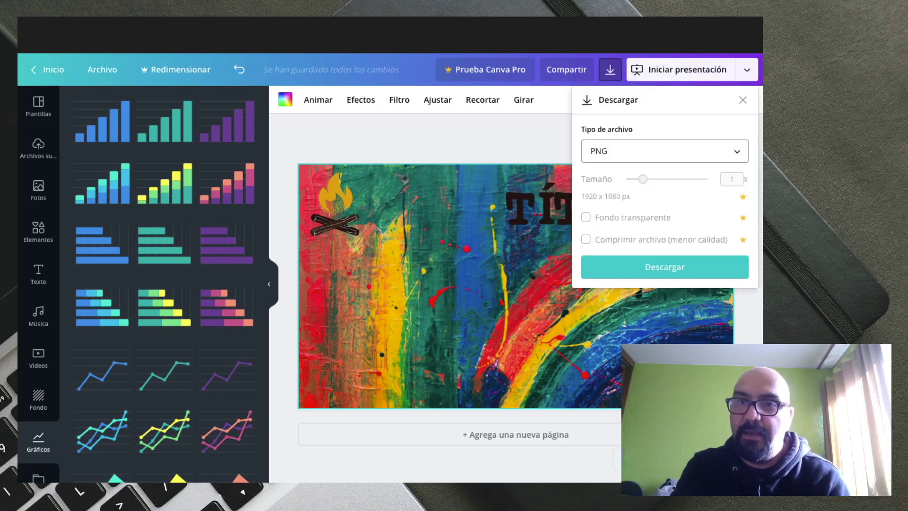
pyautogui.press('Tab')
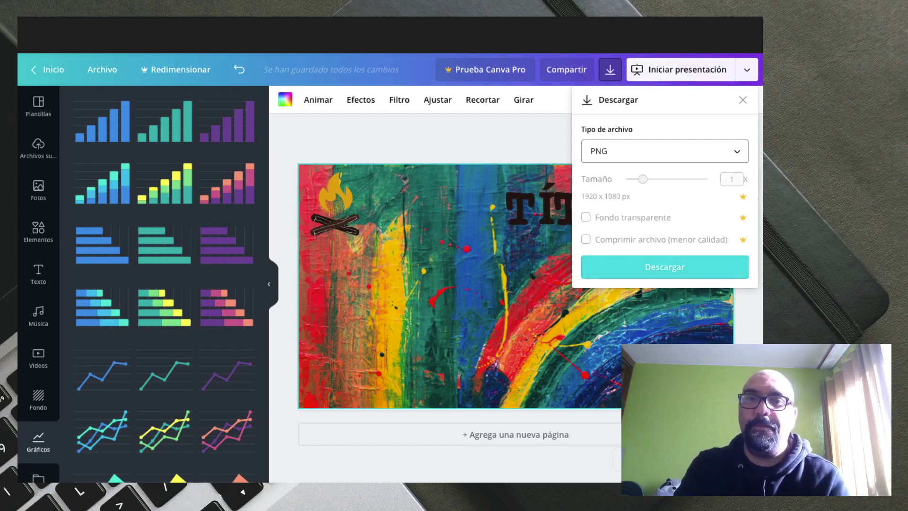
pyautogui.press('Return')
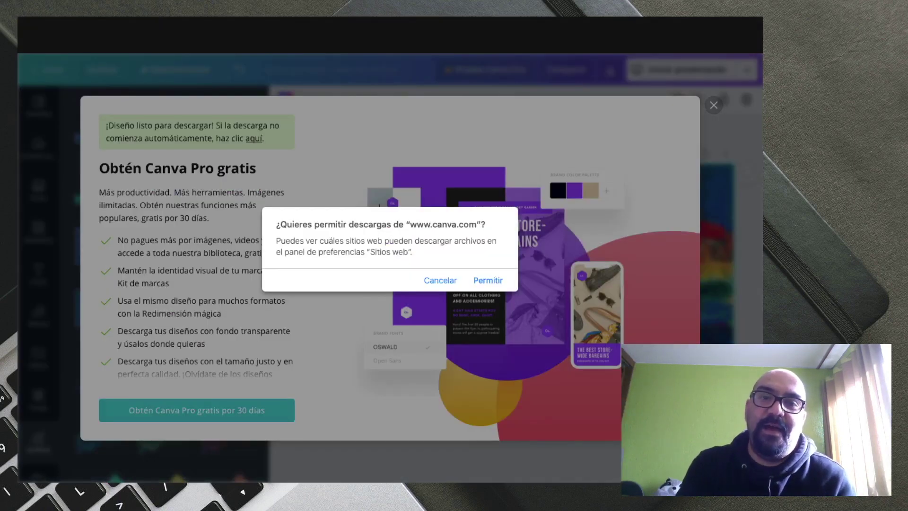
pyautogui.press('Return')
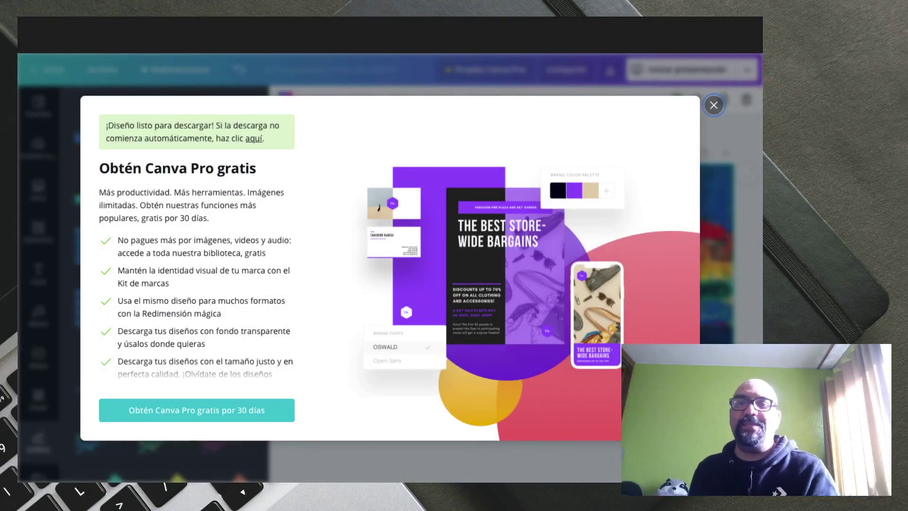
# - Close the Canva Pro offer, go to Inicio, and show Todos tus diseños
pyautogui.click(714, 105)
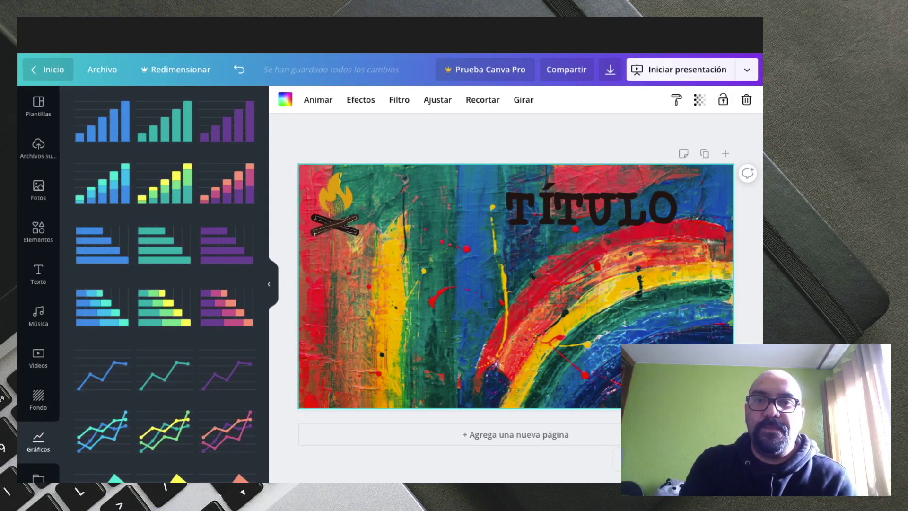
pyautogui.click(48, 69)
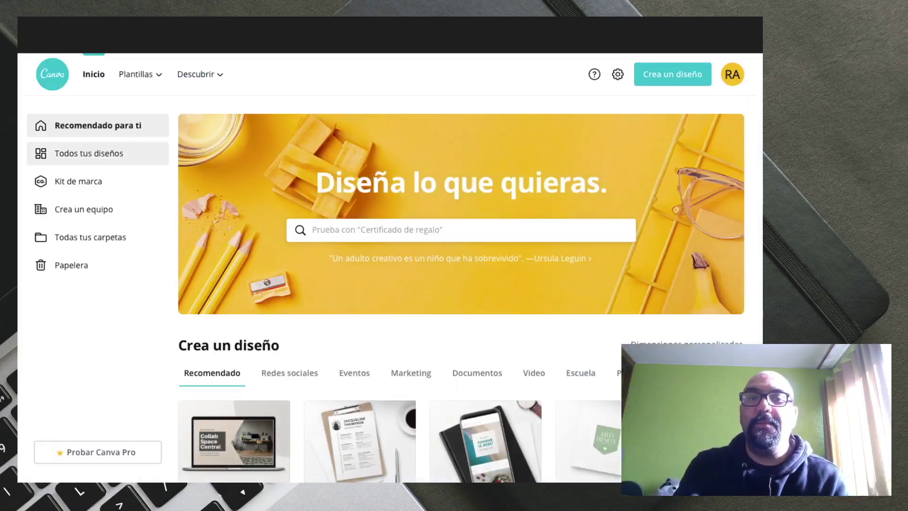
pyautogui.click(89, 153)
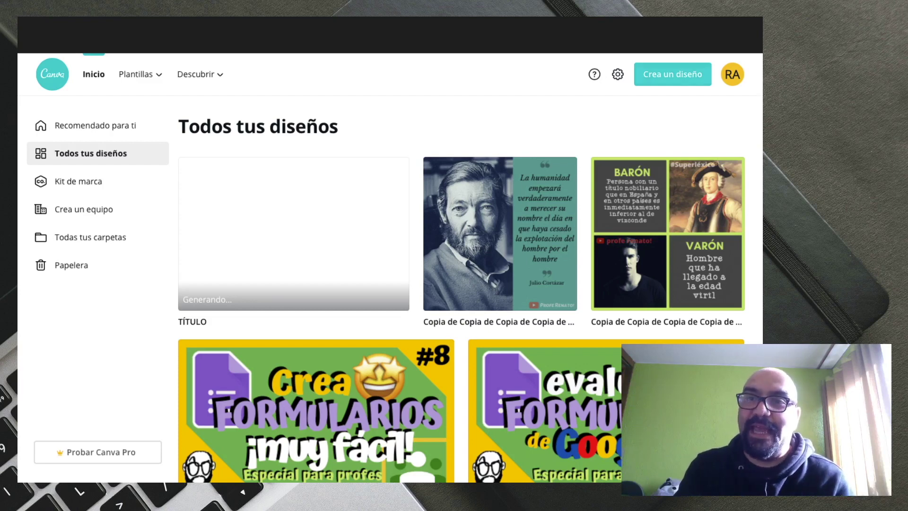
# - Open and dismiss the Crea un diseño suggestions and publishing menu, staying on Todos tus diseños
pyautogui.click(673, 75)
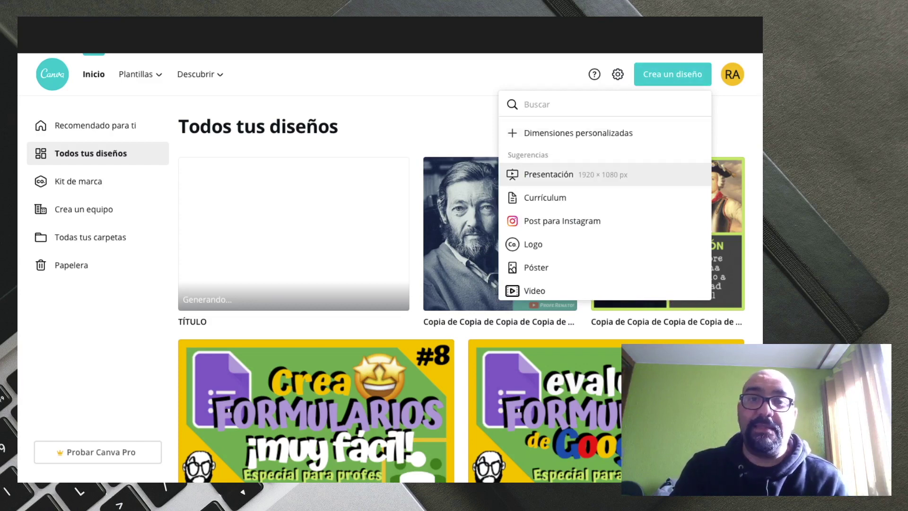
pyautogui.press('Down')
pyautogui.press('Up')
pyautogui.press('Escape')
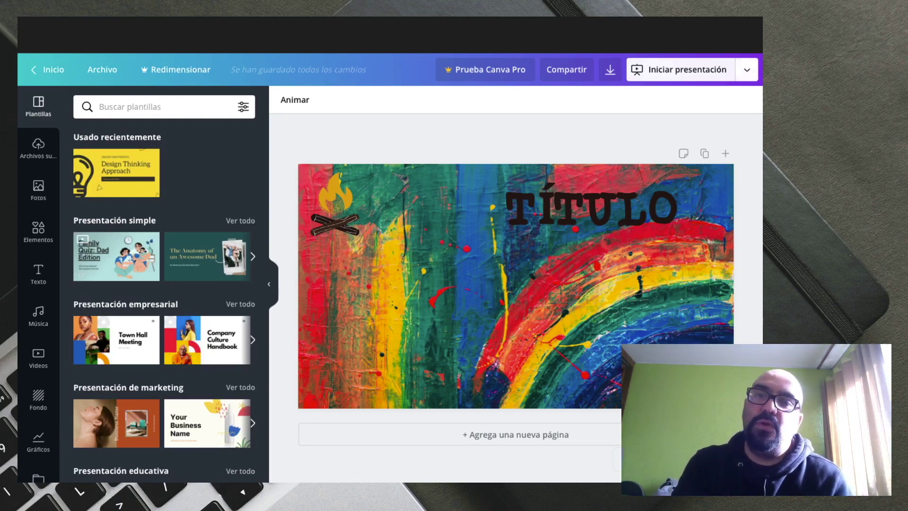
pyautogui.click(746, 70)
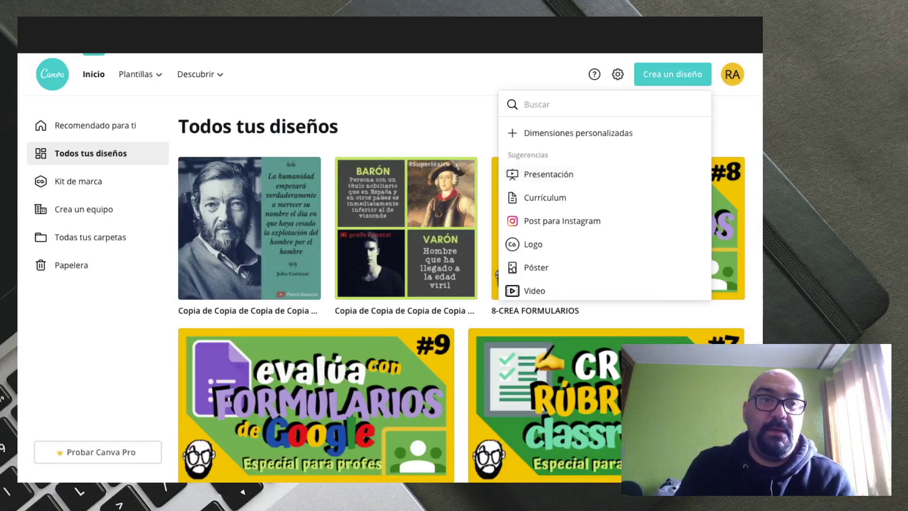
pyautogui.press('Escape')
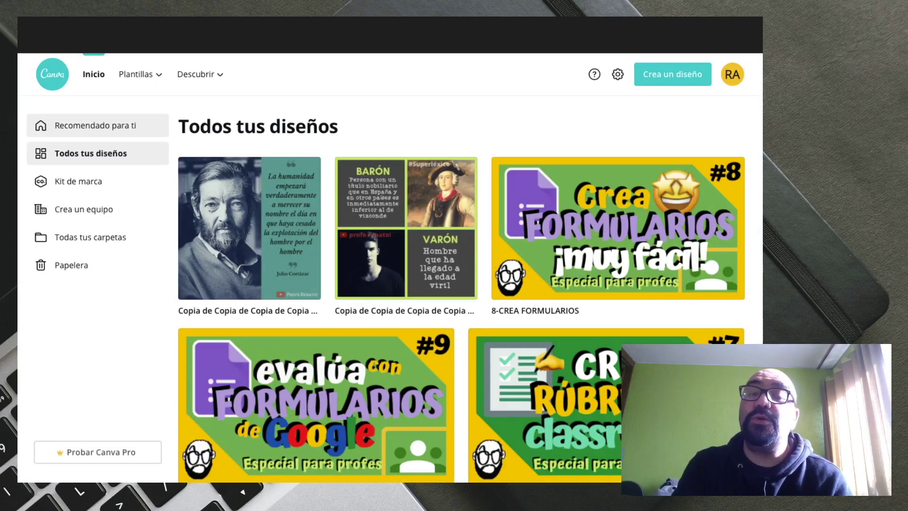
# - Find the pastel handprint 'Lo que aprendemos' poster template under Recomendado para ti
pyautogui.click(94, 125)
pyautogui.scroll(-3, 461, 284)
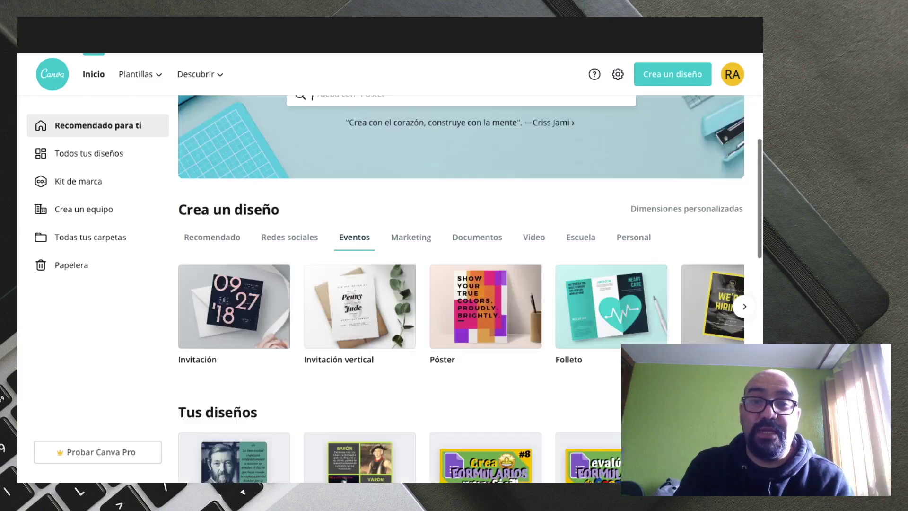
pyautogui.scroll(-3, 461, 289)
pyautogui.scroll(1, 461, 288)
pyautogui.scroll(-5, 461, 288)
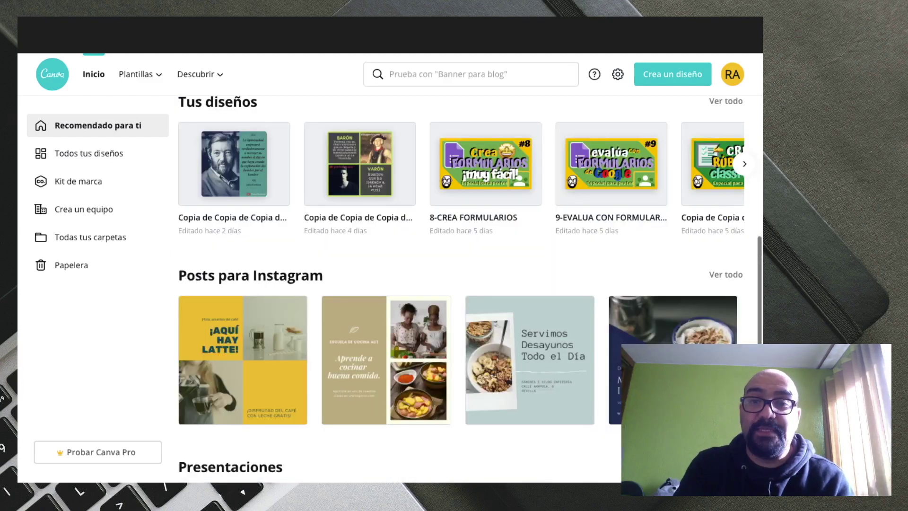
pyautogui.scroll(-1, 461, 288)
pyautogui.scroll(-2, 461, 289)
pyautogui.scroll(-3, 461, 289)
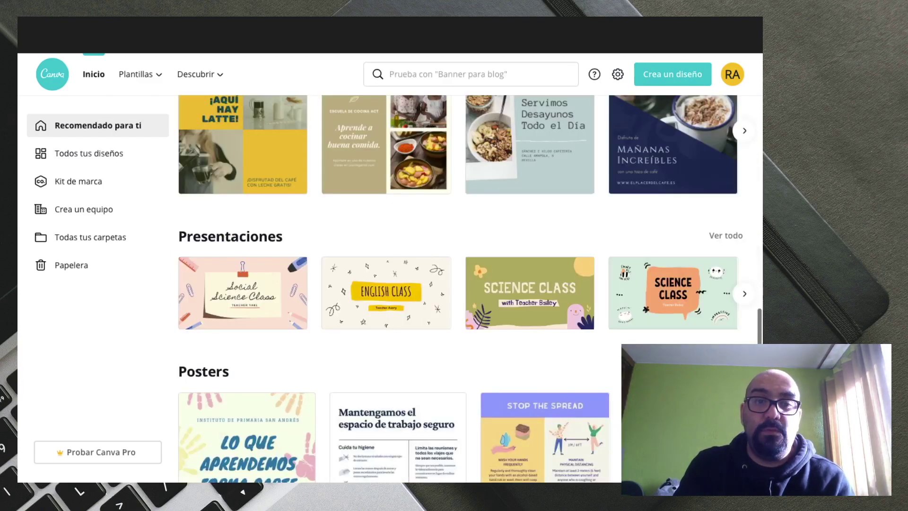
pyautogui.scroll(1, 461, 289)
pyautogui.scroll(-4, 461, 289)
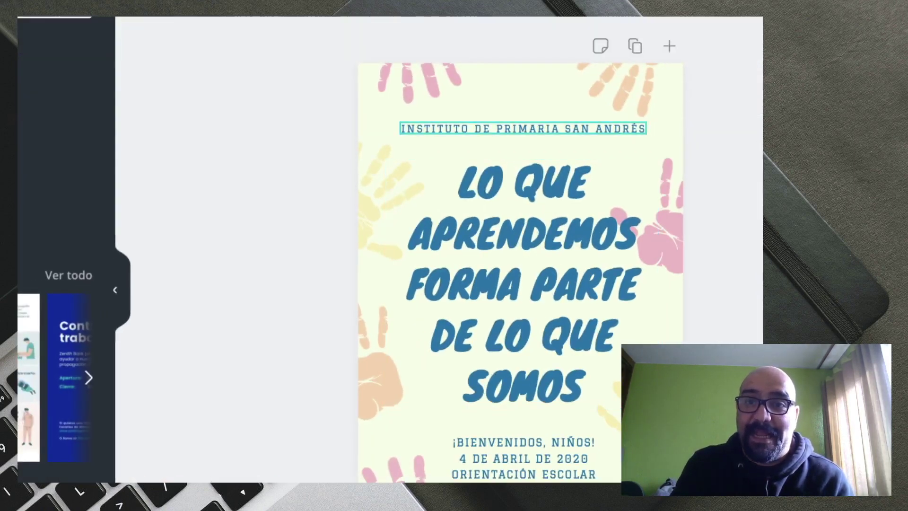
# - Replace the template's school name line with 'COLEGIO SAN RENATO', fixing the typo
pyautogui.doubleClick(537, 129)
pyautogui.click(537, 129)
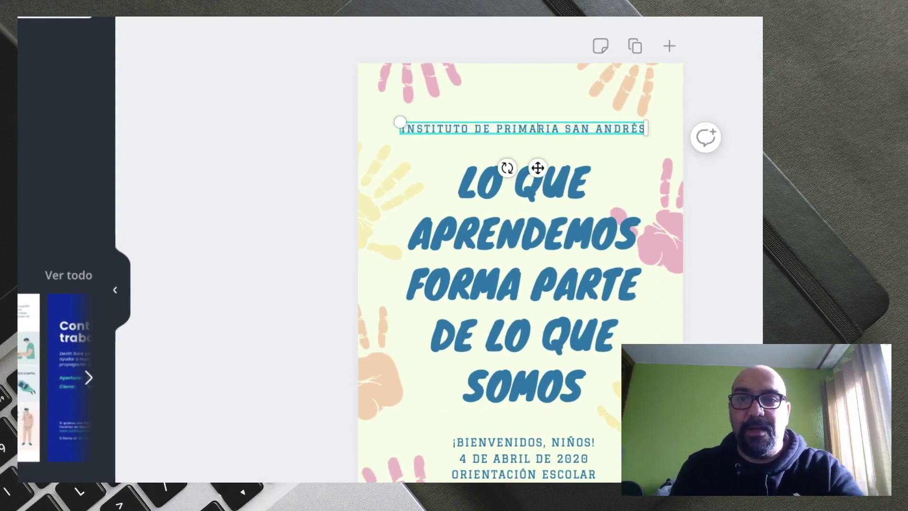
pyautogui.hotkey('ctrl', 'a')
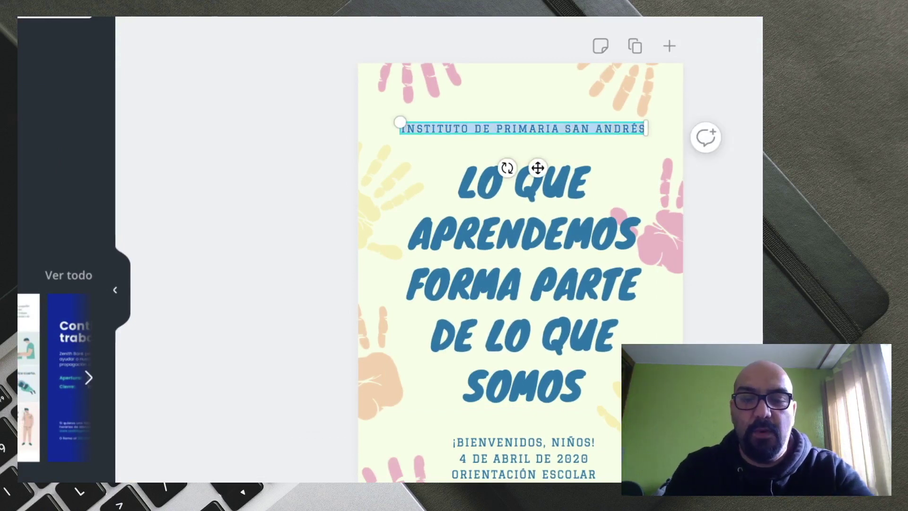
pyautogui.write('COLEGIO')
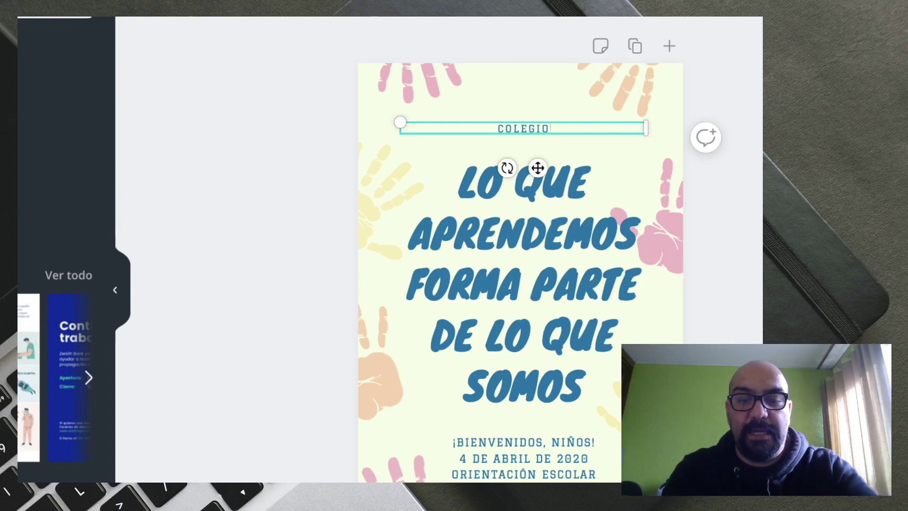
pyautogui.write(' SAN REANT')
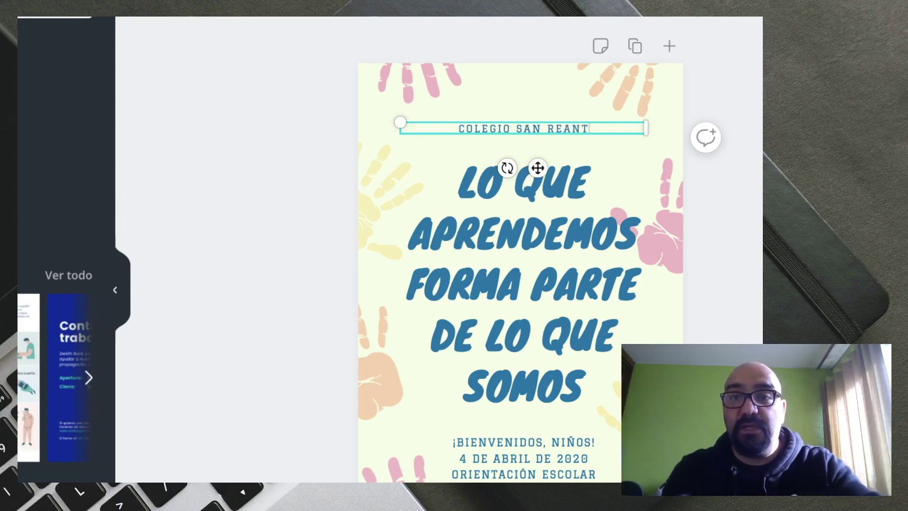
pyautogui.write('O')
pyautogui.press('BackSpace')
pyautogui.press('BackSpace')
pyautogui.press('BackSpace')
pyautogui.press('BackSpace')
pyautogui.write('NA')
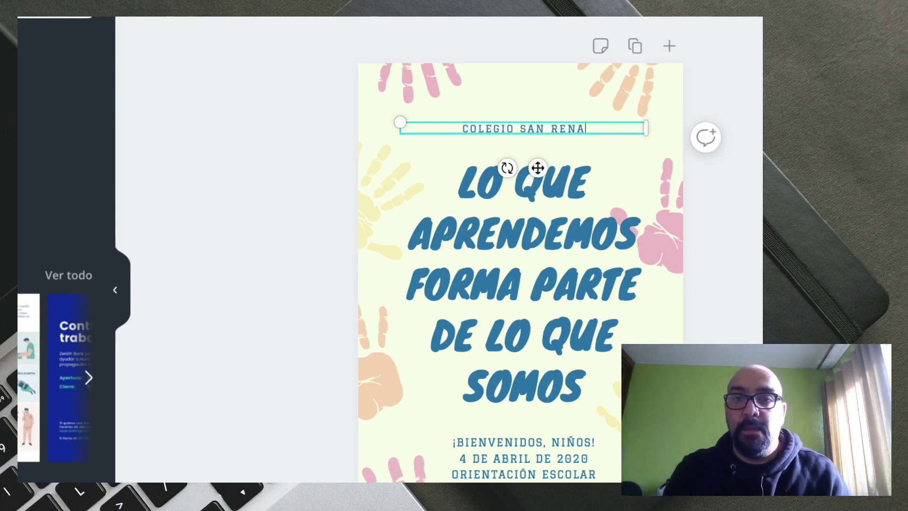
pyautogui.write('TO')
pyautogui.press('Escape')
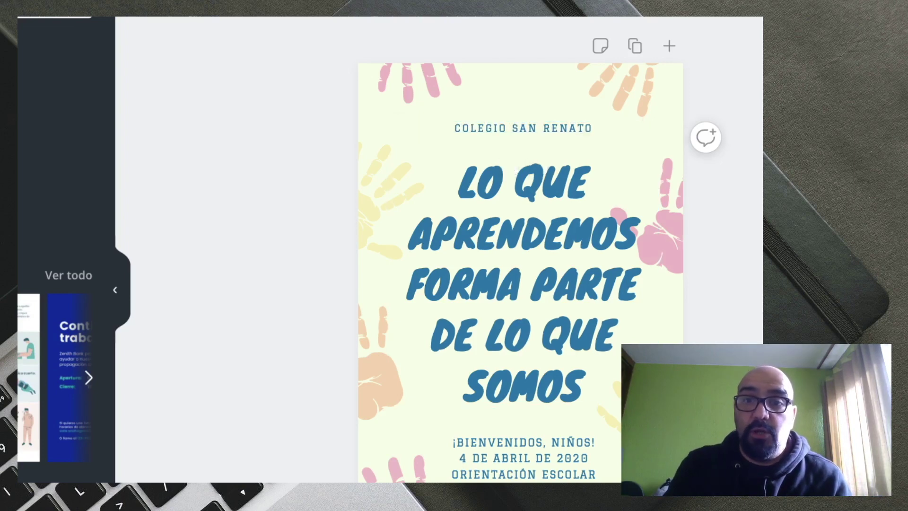
pyautogui.scroll(-2, 520, 236)
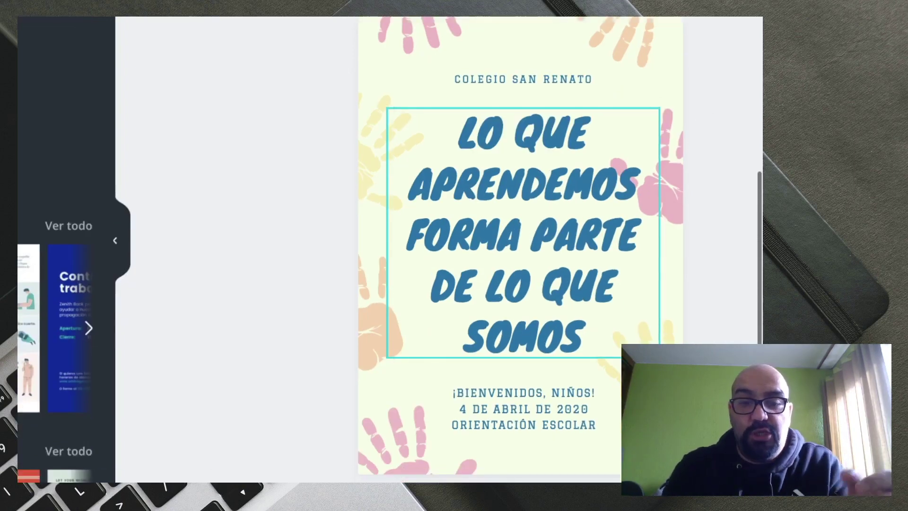
# - Change the headline to 'TE INVITO A LAS CLASES ONLINE' and the date from 4 DE ABRIL DE 2020 to '1 DE AGOSTO DE 2020'
pyautogui.doubleClick(523, 338)
pyautogui.write('TE ')
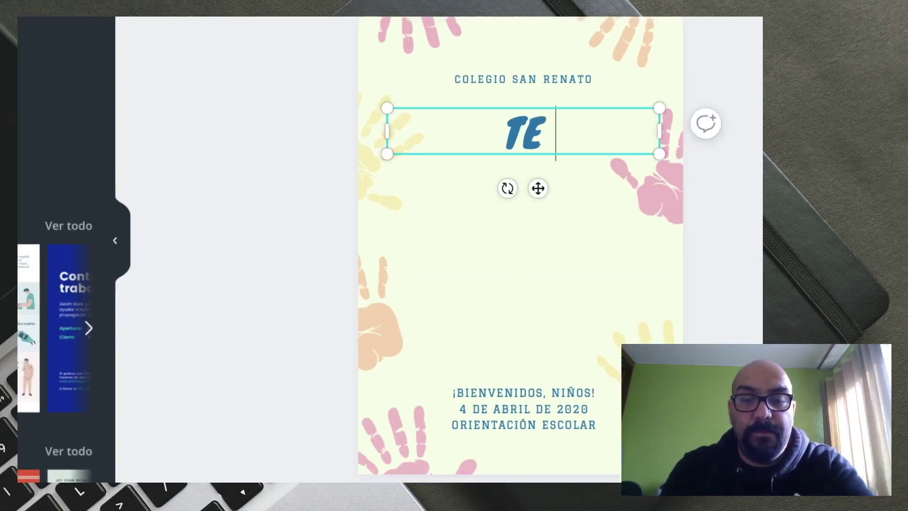
pyautogui.write('INVITO A')
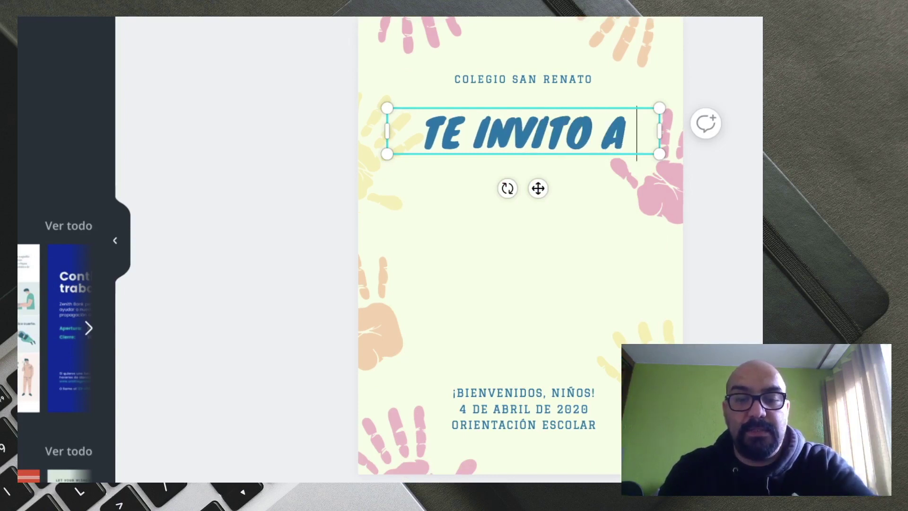
pyautogui.write(' LAS CLASES ')
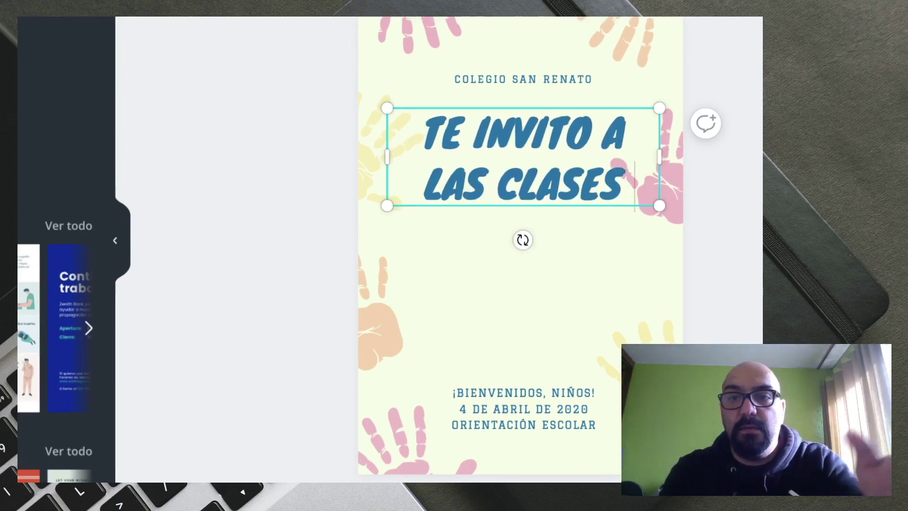
pyautogui.write('ONLINE')
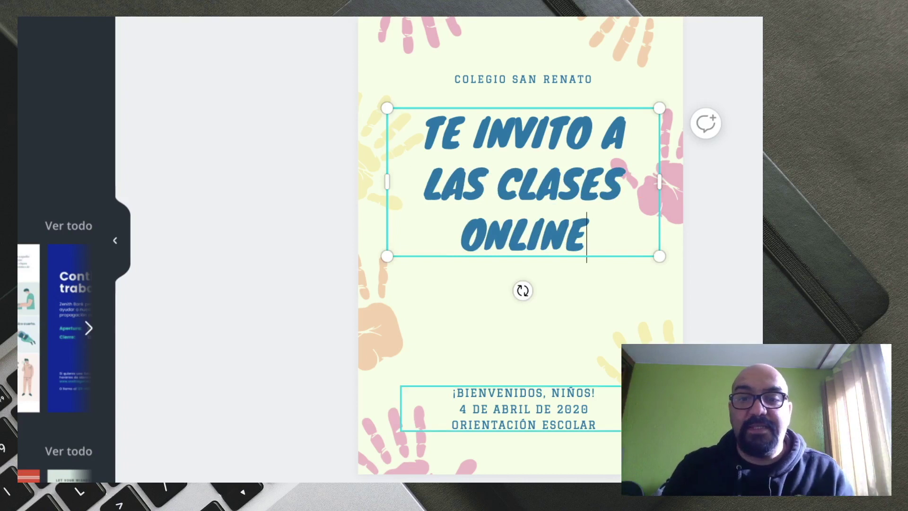
pyautogui.click(524, 424)
pyautogui.moveTo(452, 424); pyautogui.dragTo(596, 425)
pyautogui.moveTo(460, 409); pyautogui.dragTo(615, 408)
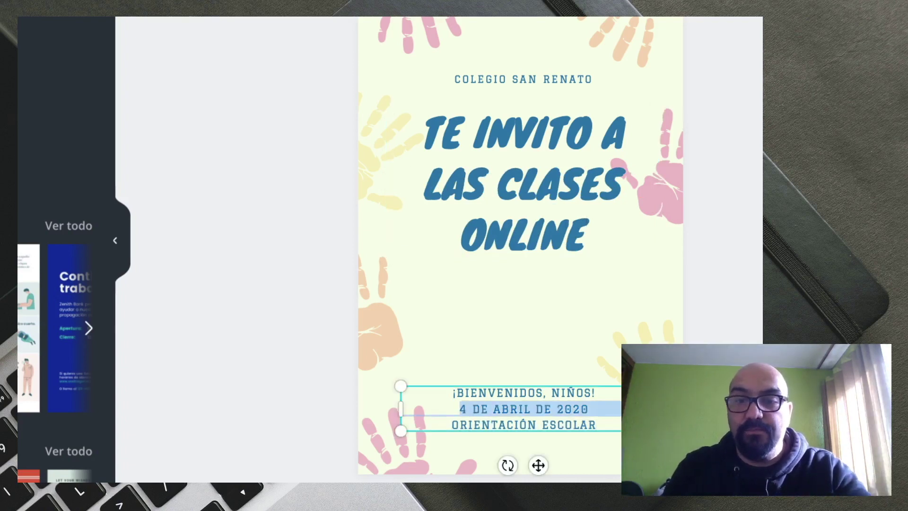
pyautogui.click(524, 408)
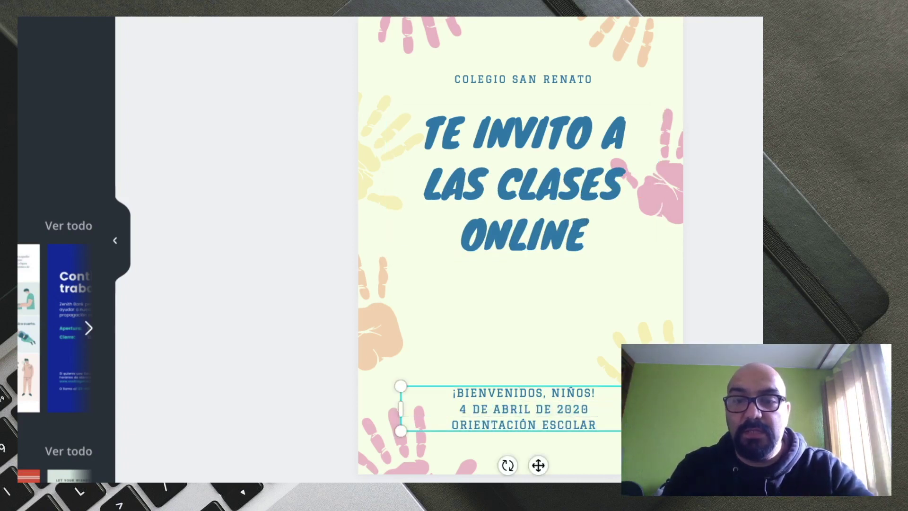
pyautogui.moveTo(460, 409); pyautogui.dragTo(593, 408)
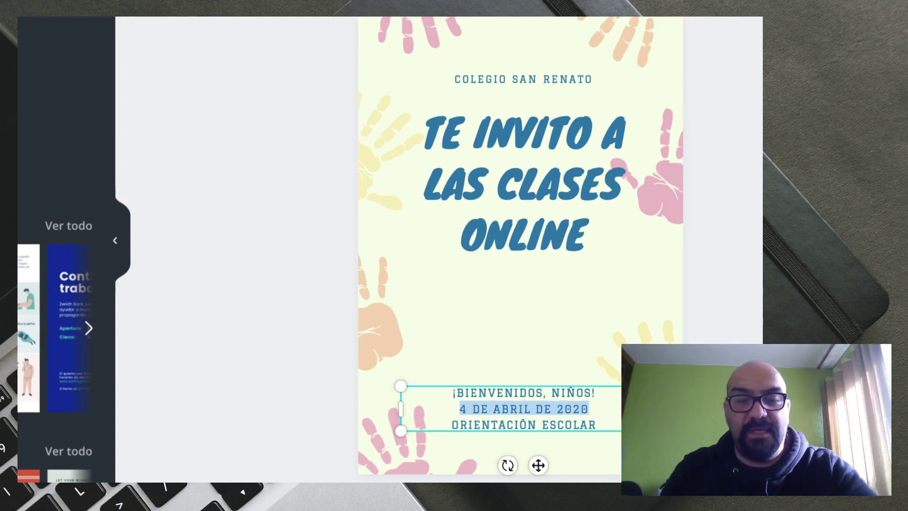
pyautogui.write('1')
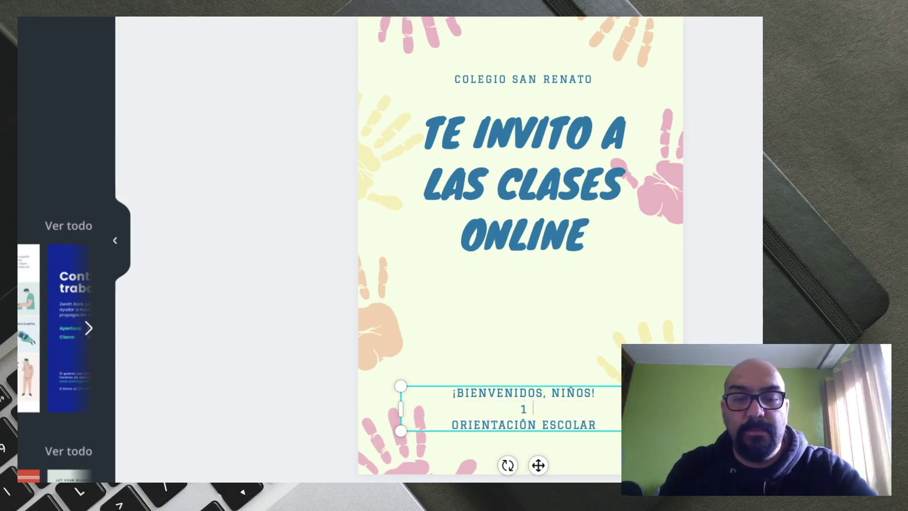
pyautogui.write(' DE AGOSTO')
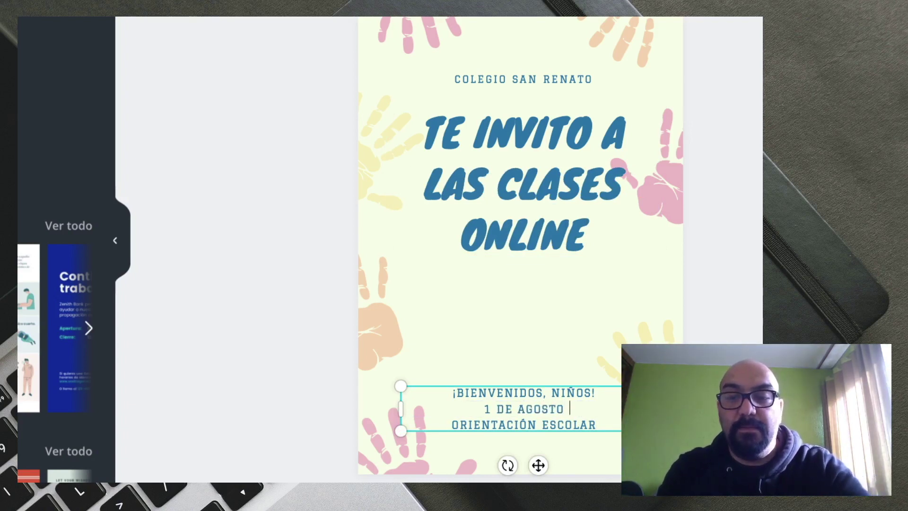
pyautogui.write(' DE 2020')
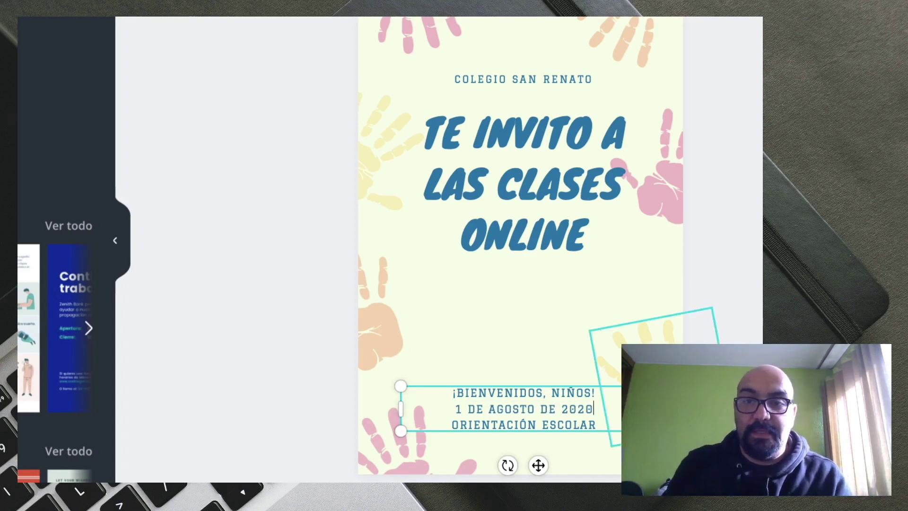
# - Enlarge the main title and recentre it on the page
pyautogui.click(522, 184)
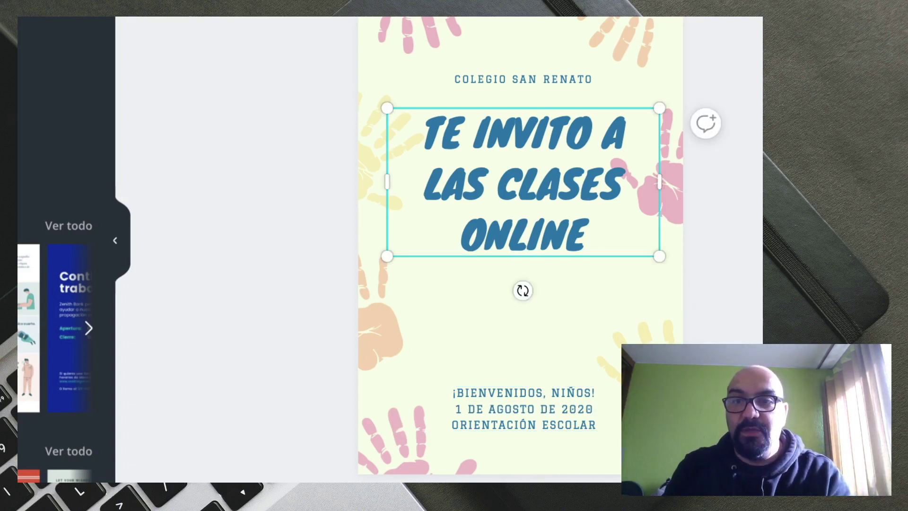
pyautogui.moveTo(659, 256); pyautogui.dragTo(695, 275)
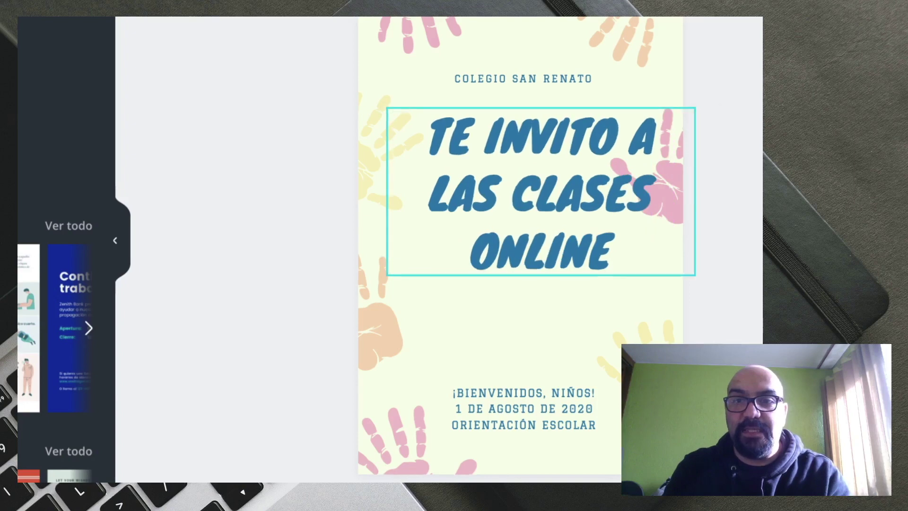
pyautogui.moveTo(540, 191); pyautogui.dragTo(521, 224)
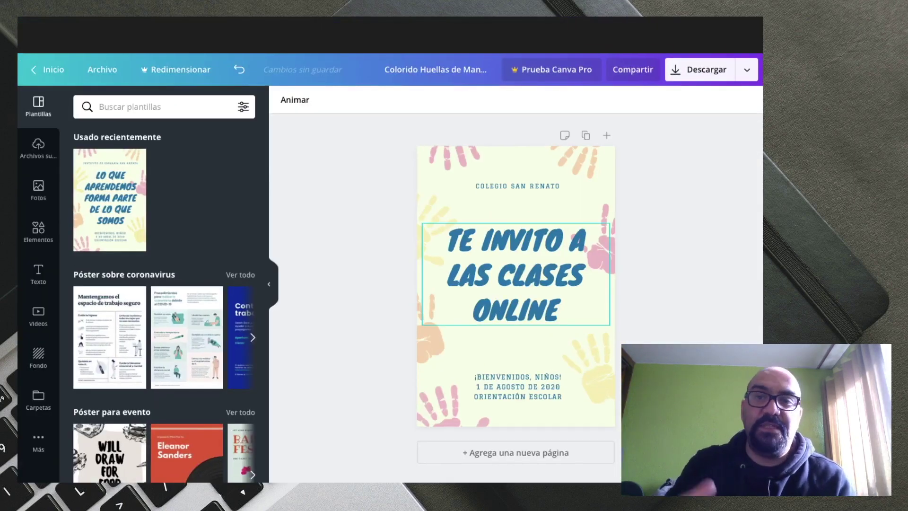
# - Deselect the title box to view the finished, saved poster
pyautogui.press('Escape')
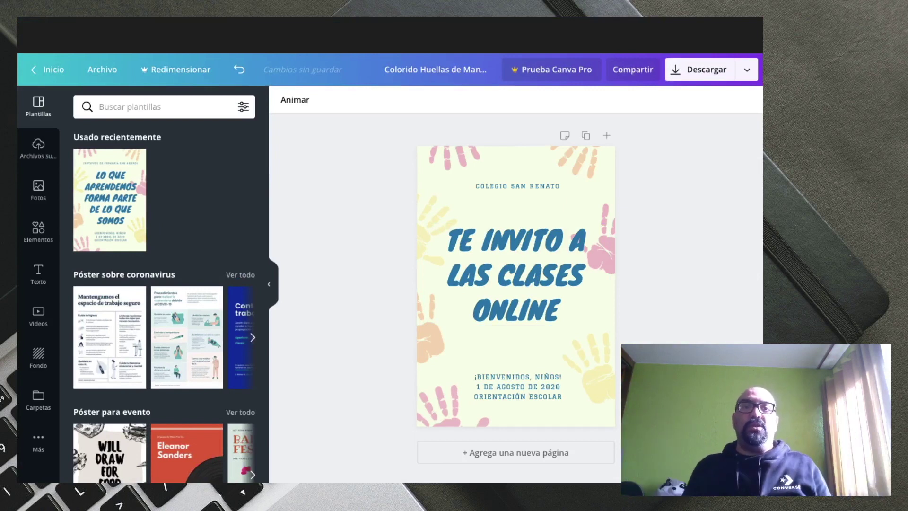